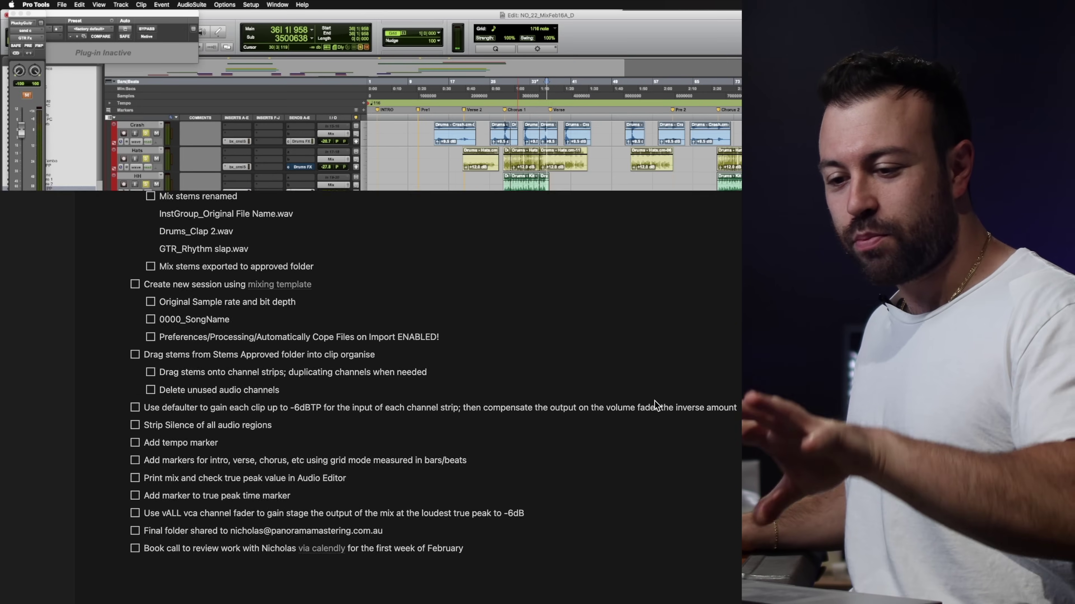
Examine the session layout from the drum and bass tracks down to the VCA masters and mix output, plus the channel strips in the mixer.
scroll(675, 434, up, 4)
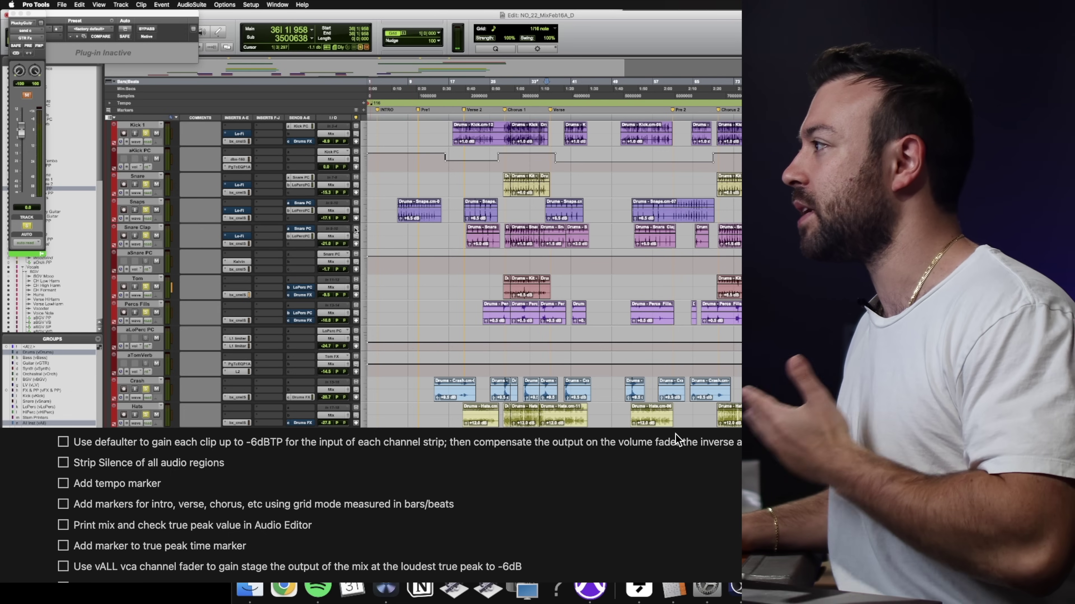
click(246, 194)
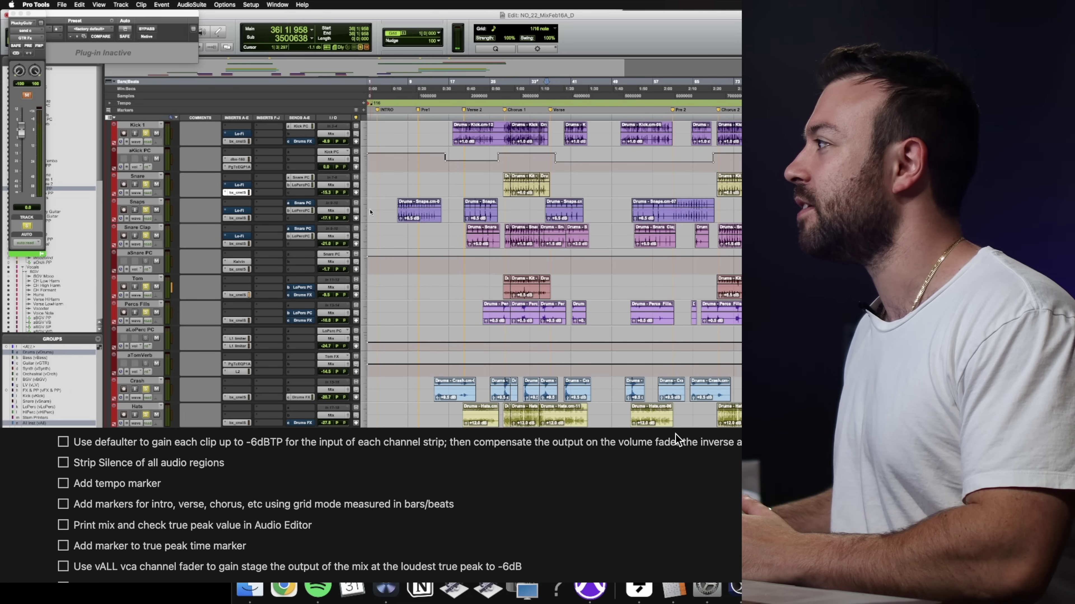
drag(601, 119, 201, 108)
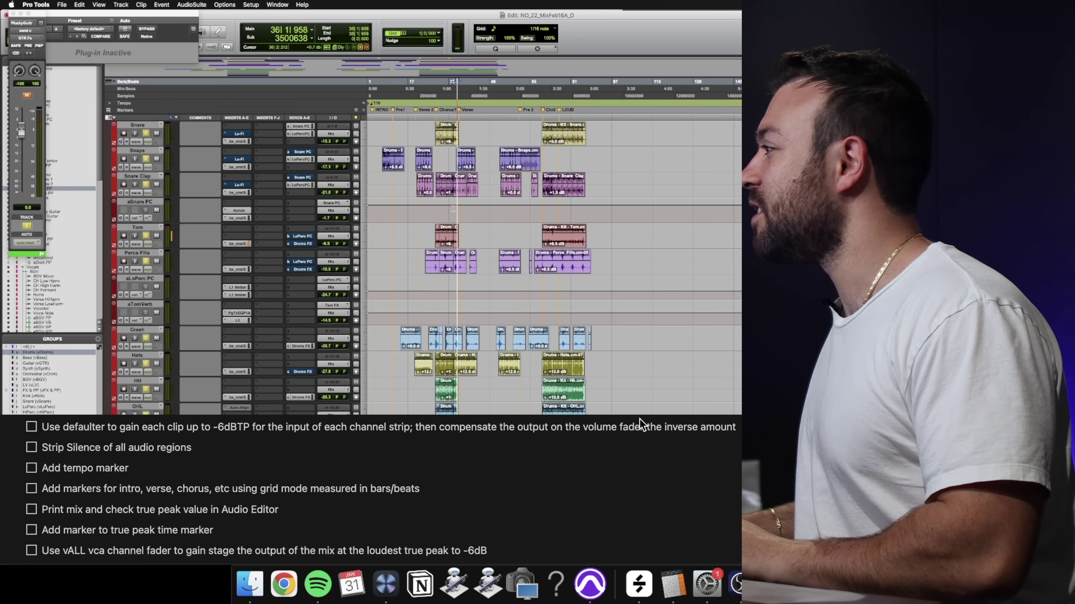
scroll(453, 208, down, 10)
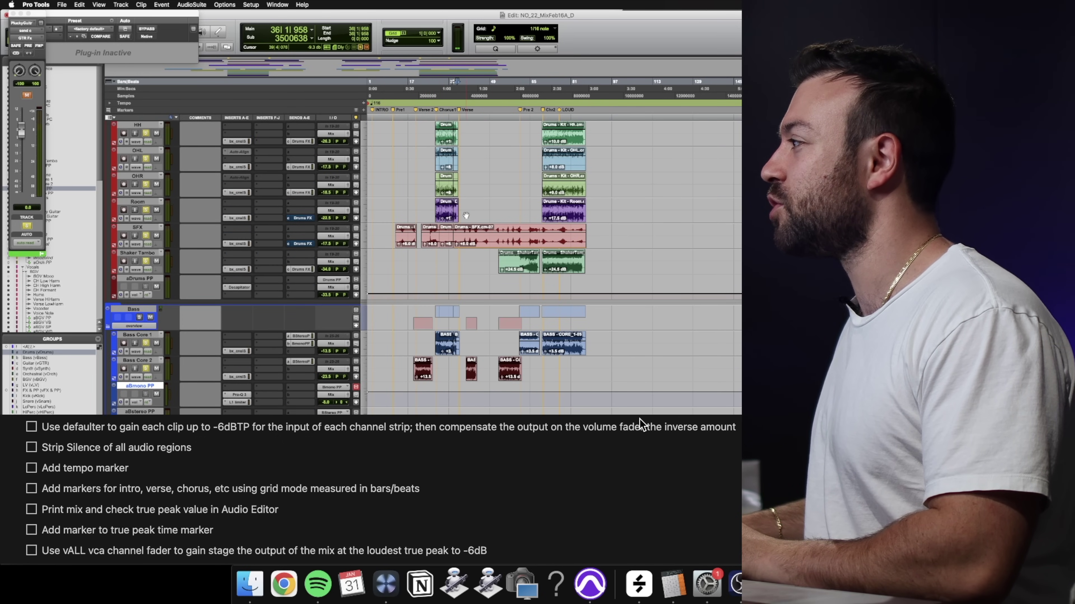
key(super+bracketright)
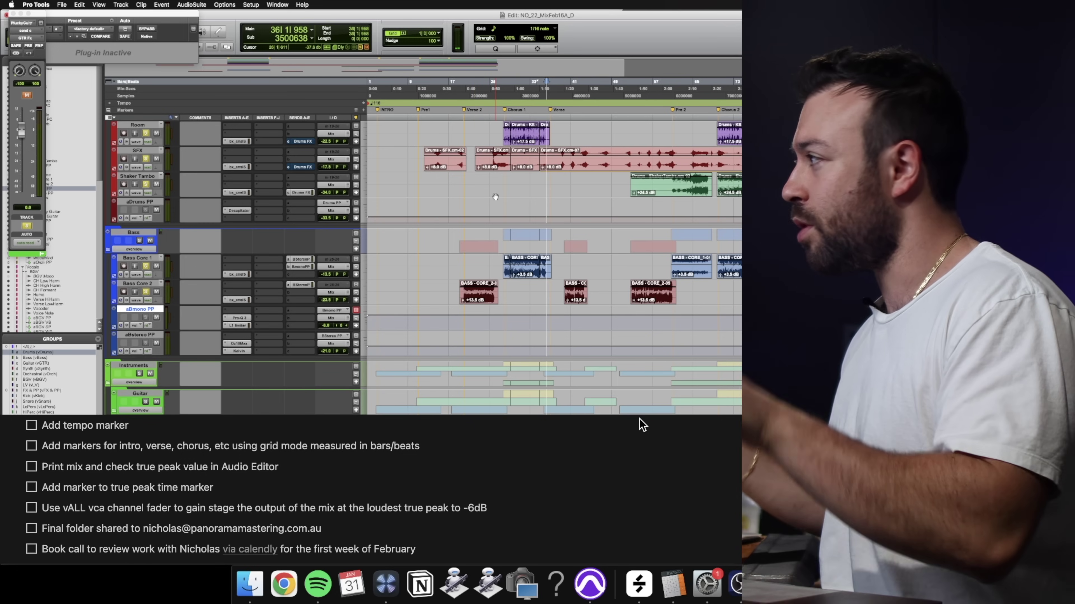
scroll(495, 197, down, 10)
double_click(640, 417)
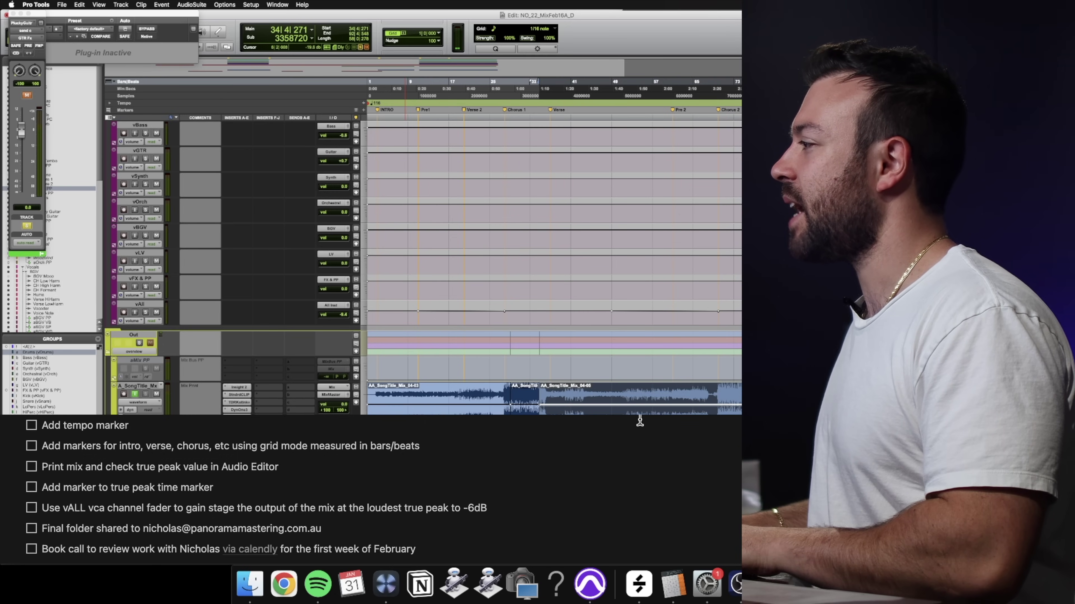
key(shift+Return)
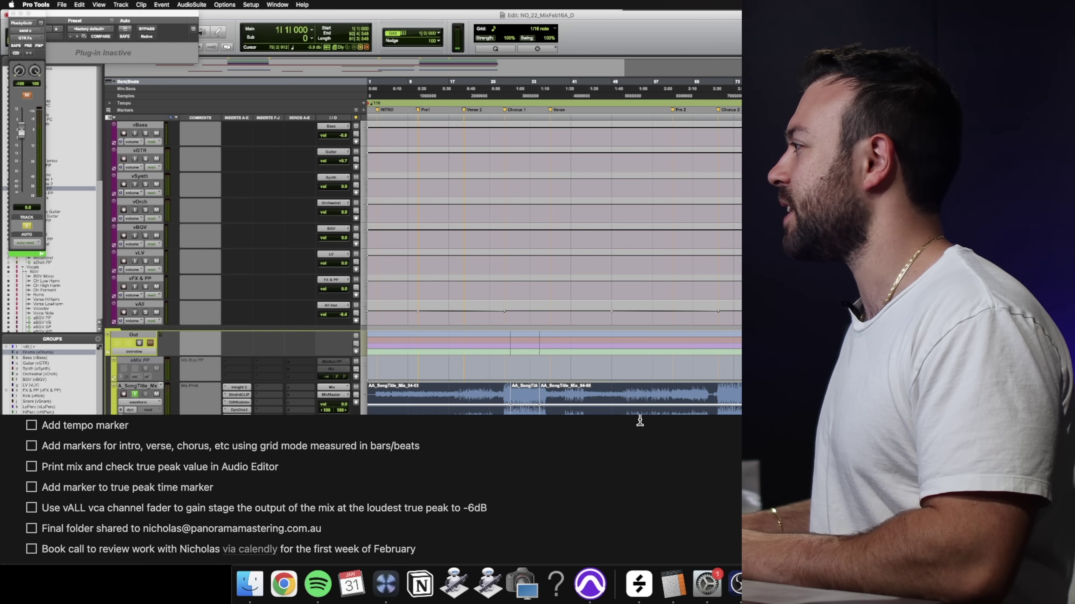
scroll(639, 418, up, 4)
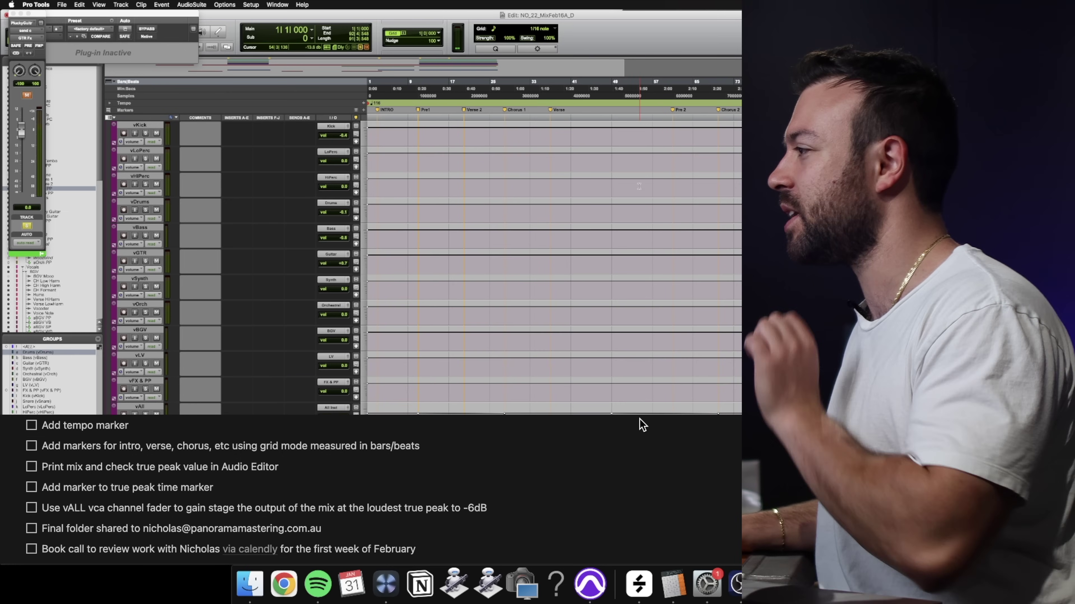
key(super+equal)
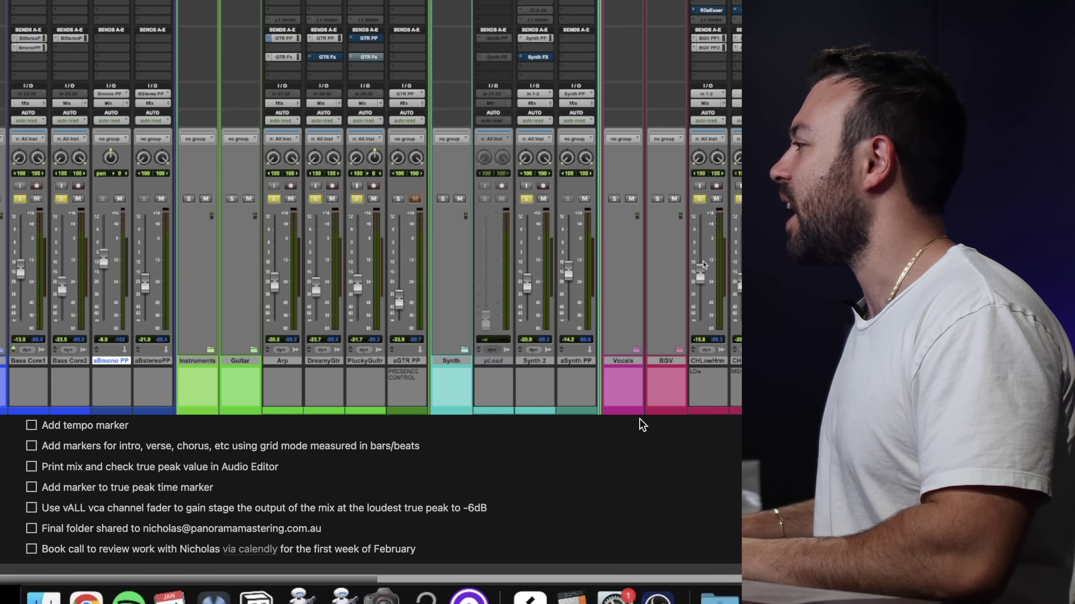
scroll(676, 255, right, 15)
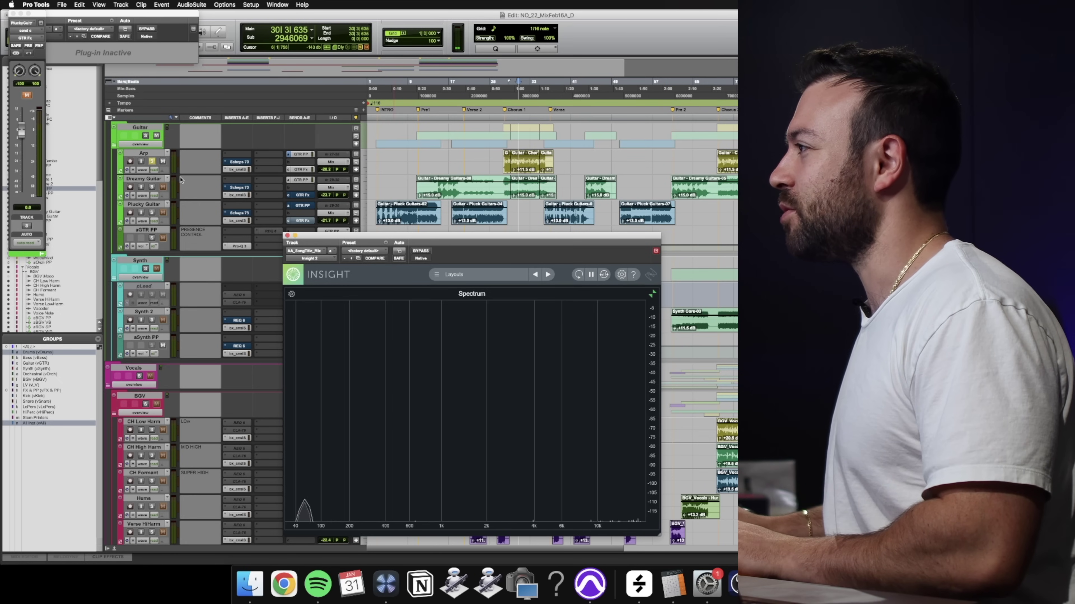
Play back the soloed Arp, Dreamy Guitar and Plucky Guitar one after another and examine each one's spectrum in Insight.
key(space)
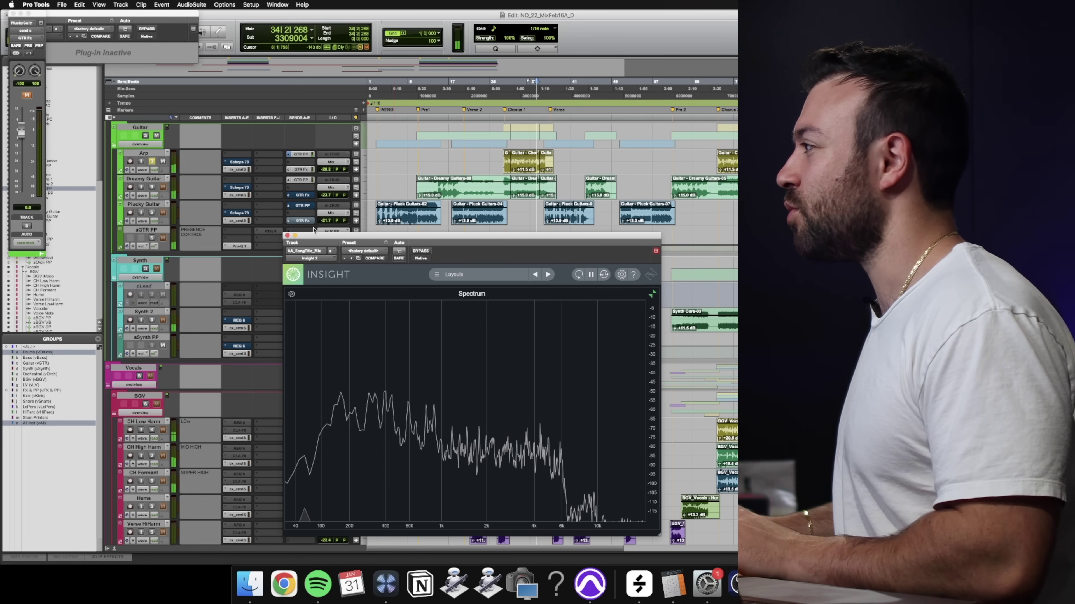
click(151, 187)
scroll(254, 254, down, 3)
click(473, 125)
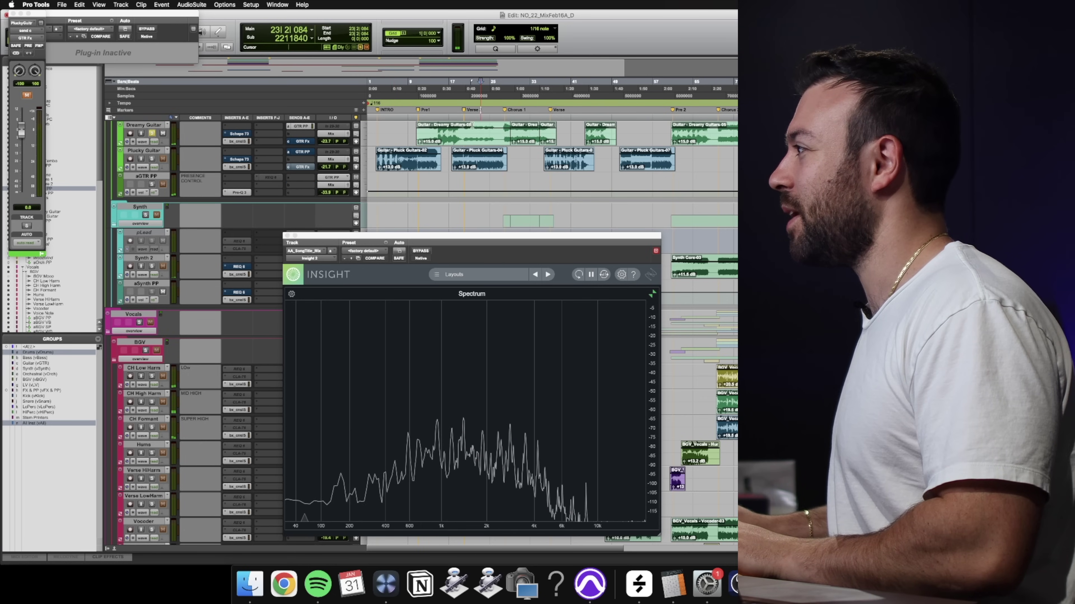
click(151, 159)
key(space)
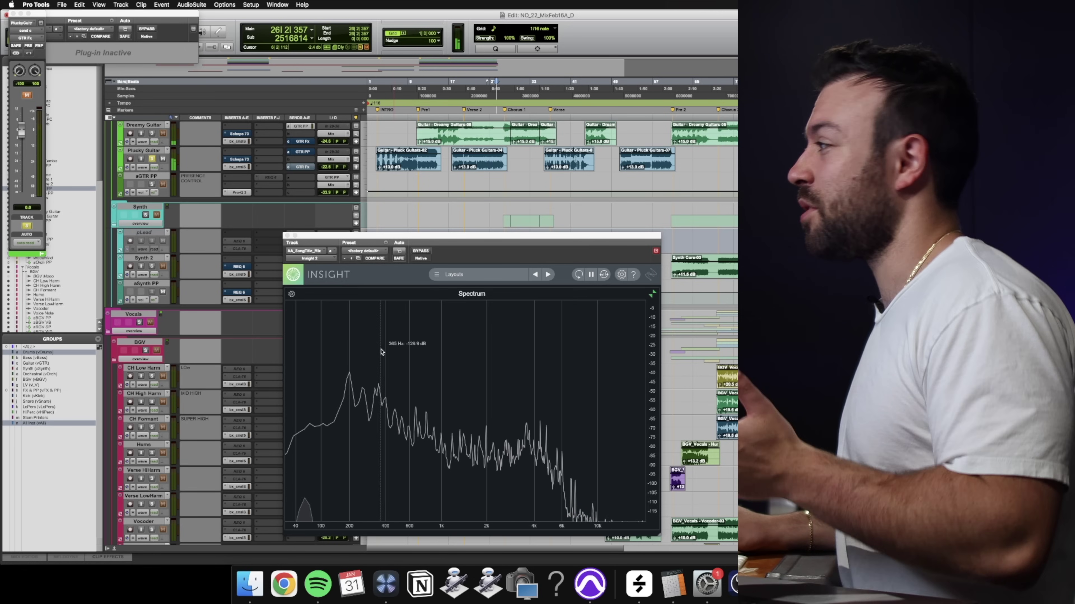
Solo Synth 2, CH Low Harm and CH High Harm in turn during playback and examine each one's spectrum in Insight.
scroll(417, 219, up, 4)
scroll(417, 218, down, 10)
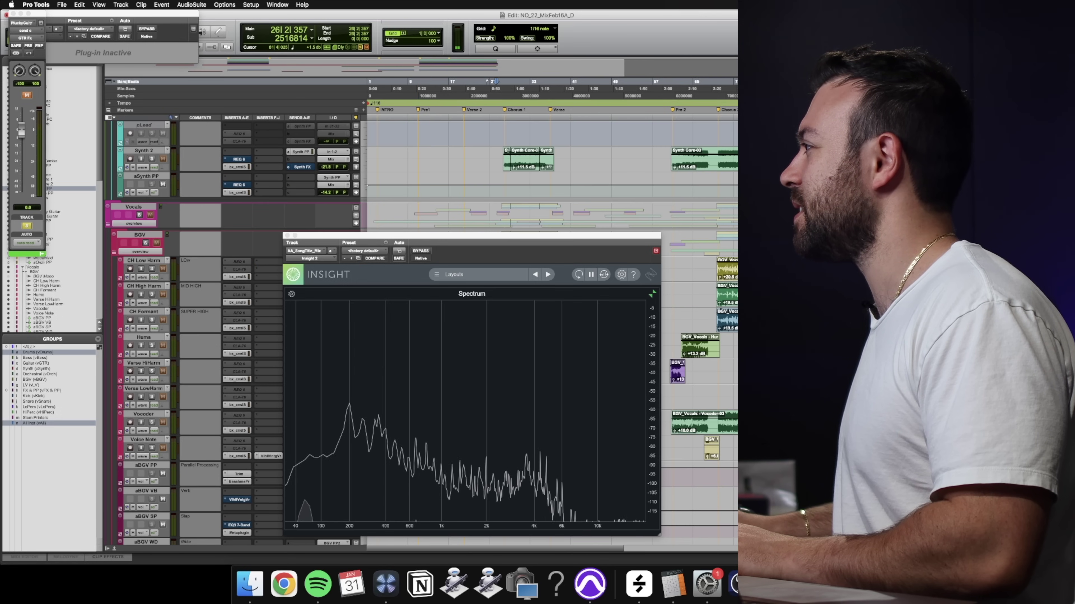
click(151, 159)
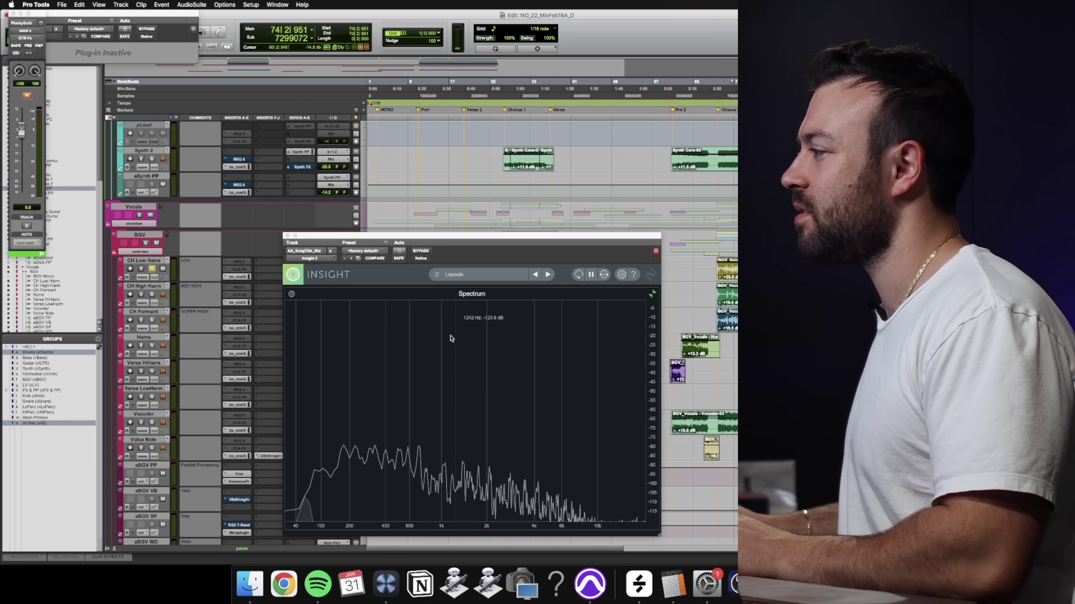
key(space)
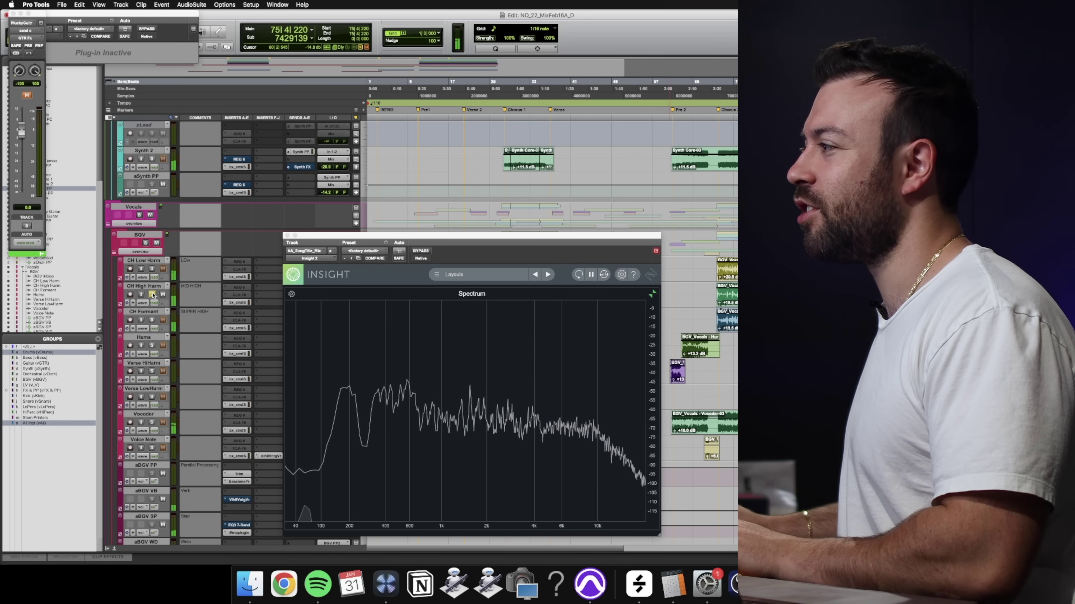
key(space)
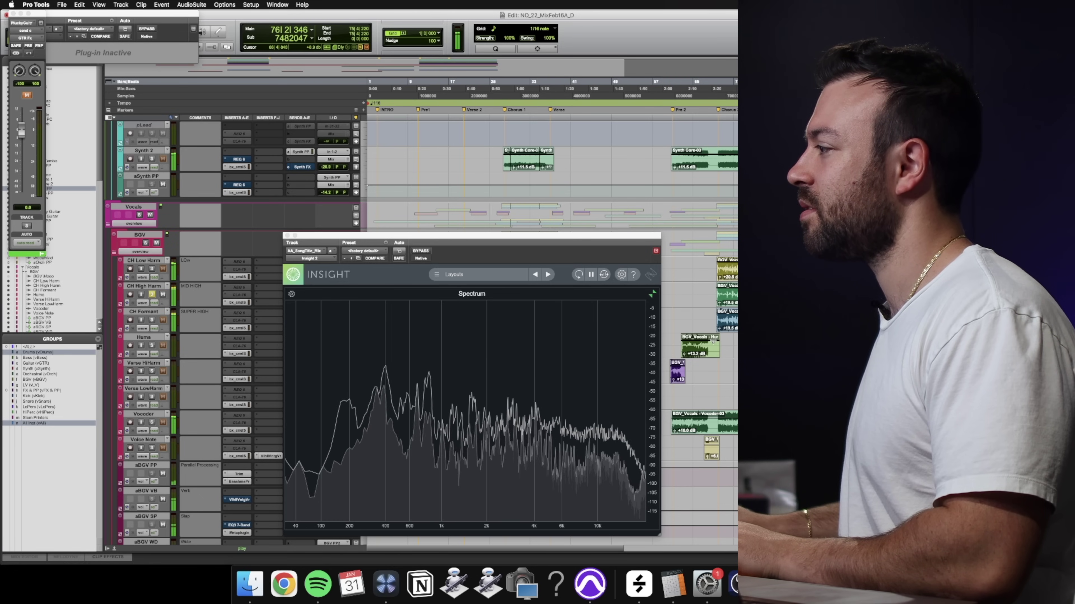
key(space)
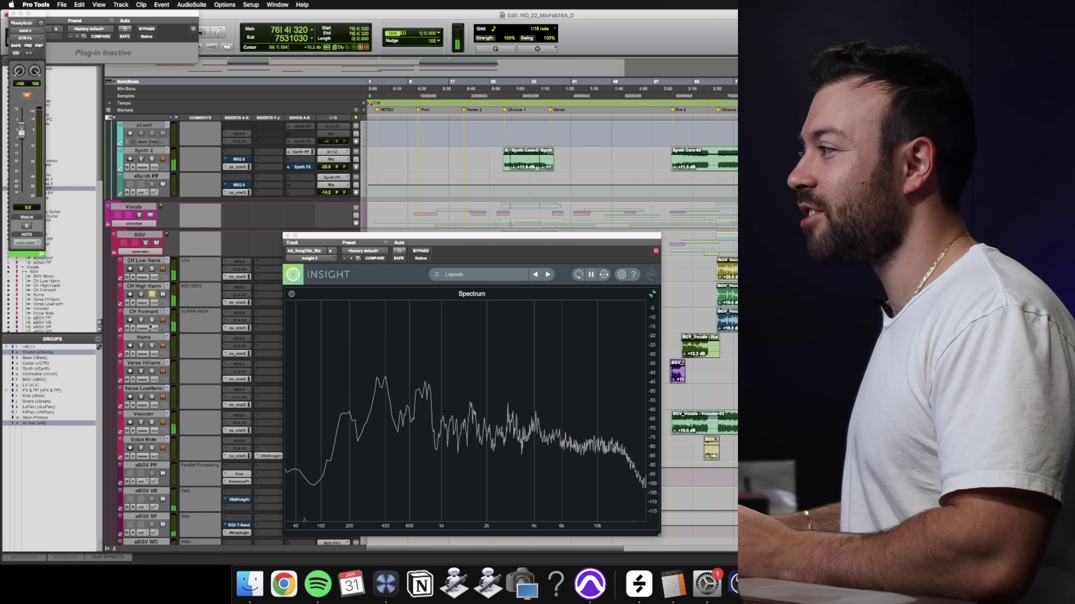
Solo the Chorus Lead vocal track and play it back to examine its spectrum in Insight.
scroll(187, 379, down, 10)
super+click(154, 369)
key(space)
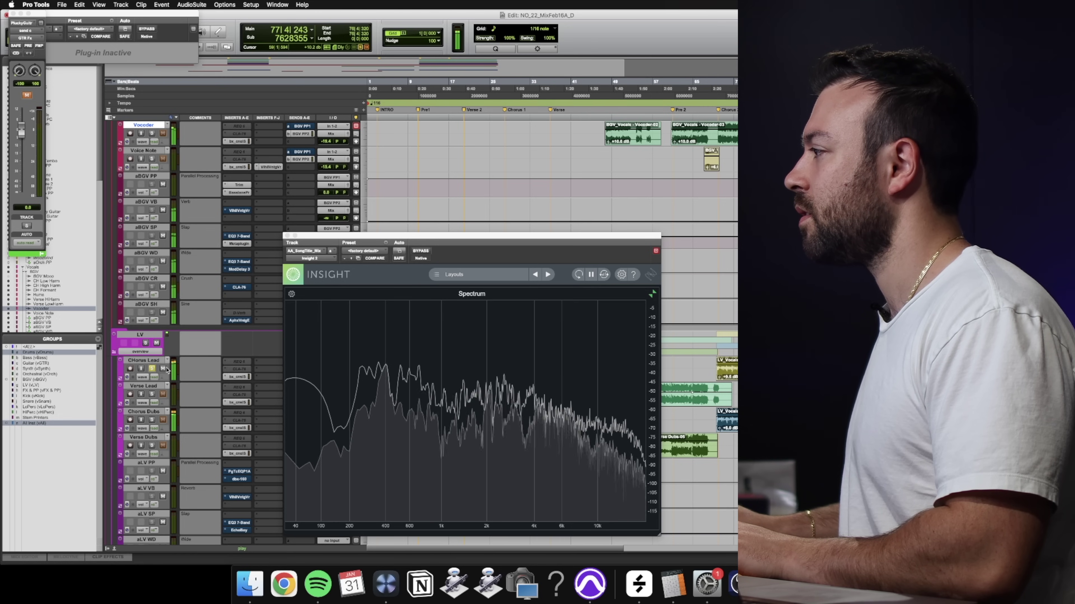
key(space)
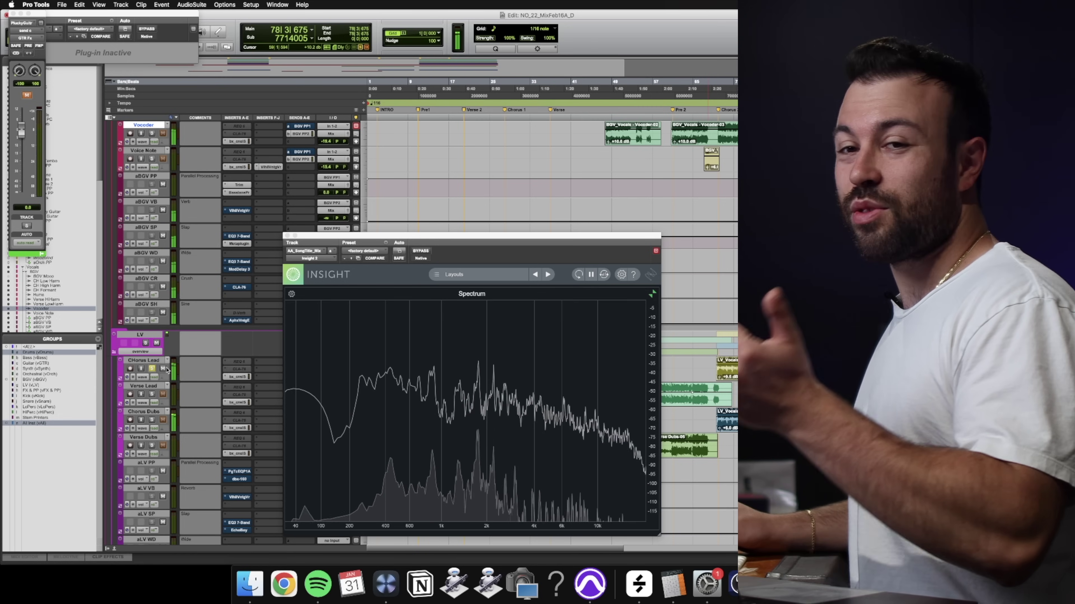
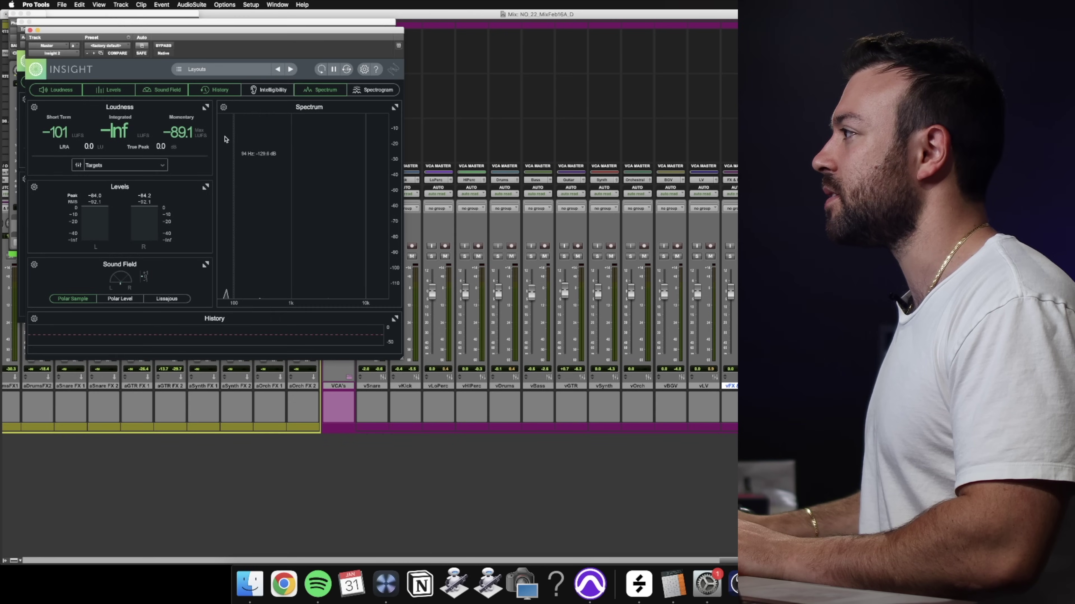
Expand the Spectrum view to full size in the Master and AA_SongTitle_Mix Insight windows and place the two windows side by side.
click(396, 108)
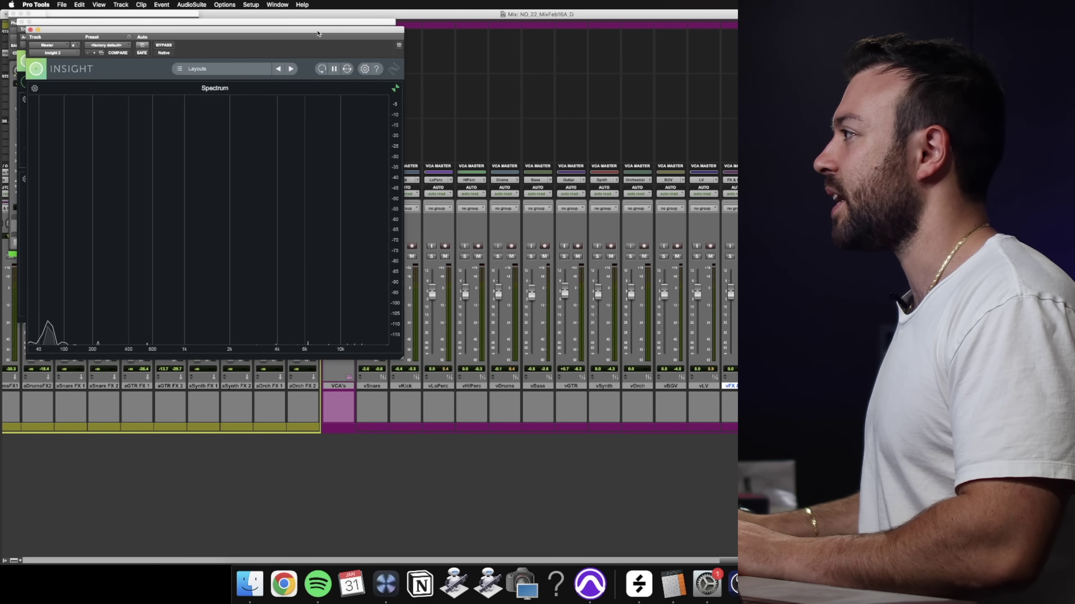
drag(317, 29, 678, 3)
click(309, 21)
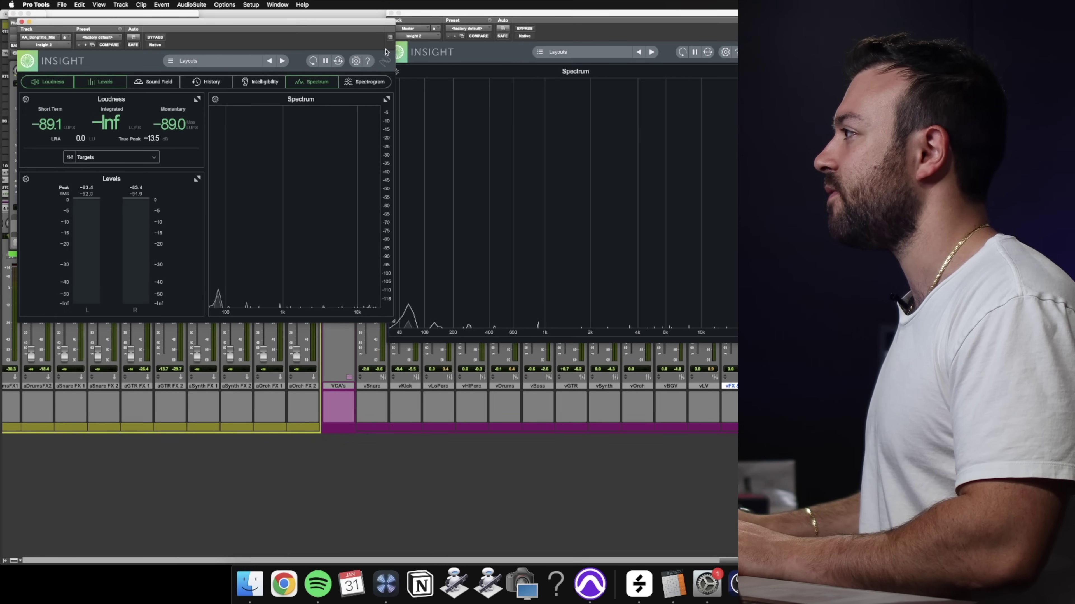
click(387, 99)
drag(364, 32, 338, 23)
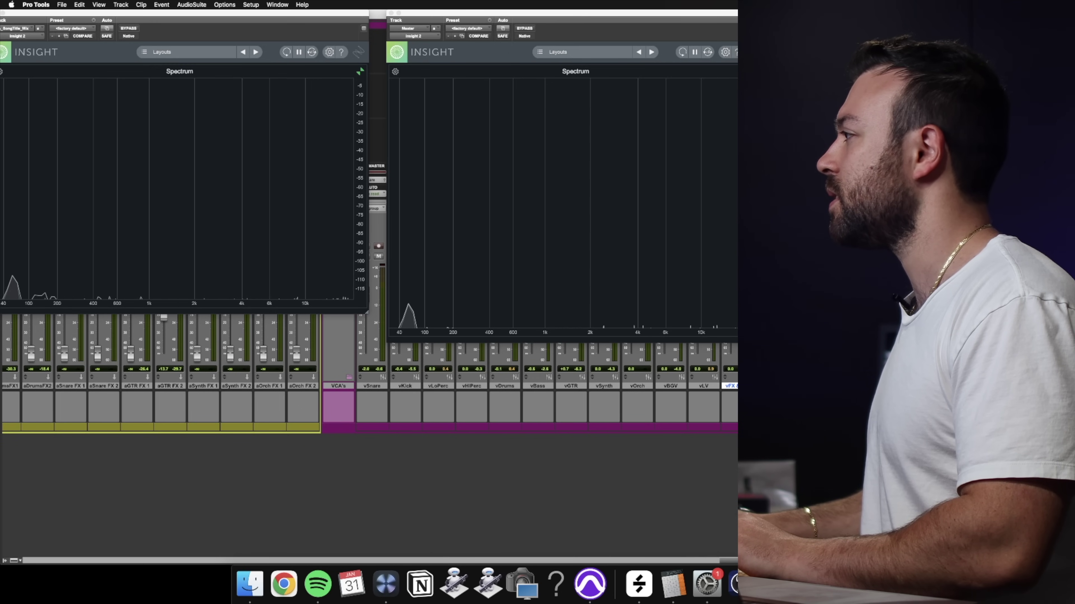
Resize the Master Insight window to match the mix track's Insight window and align the two windows edge to edge.
click(650, 52)
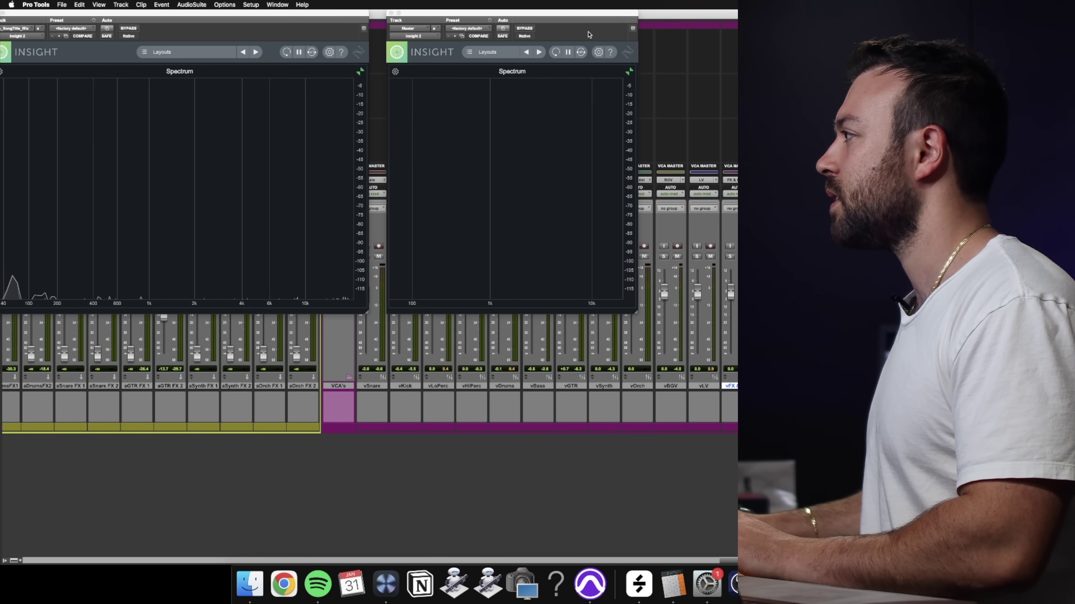
click(596, 22)
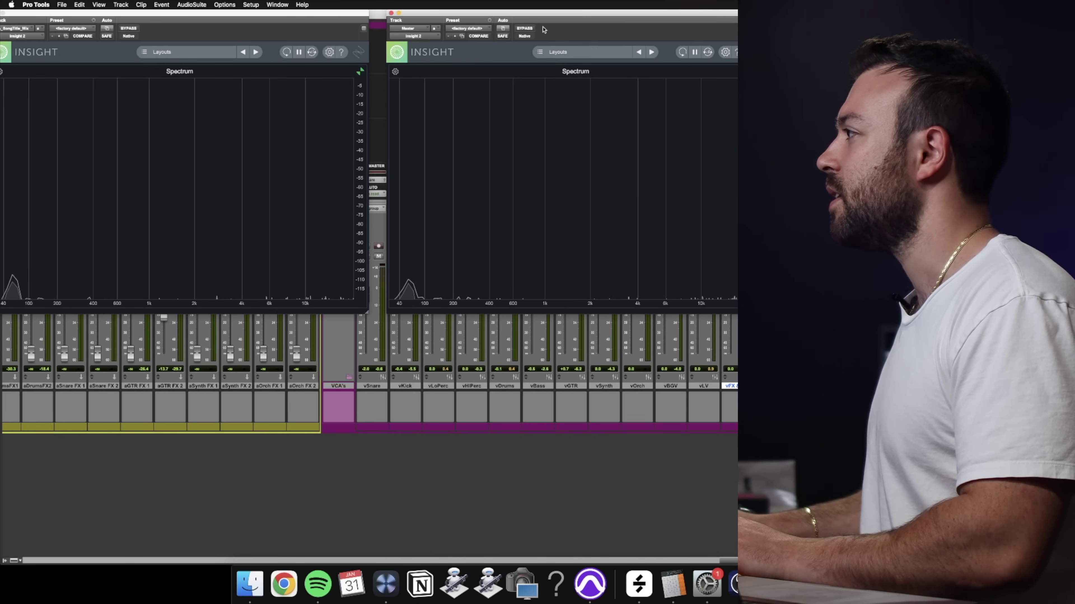
mouse_move(492, 18)
mouse_down()
mouse_move(460, 18)
mouse_move(482, 18)
mouse_up()
drag(330, 13, 336, 14)
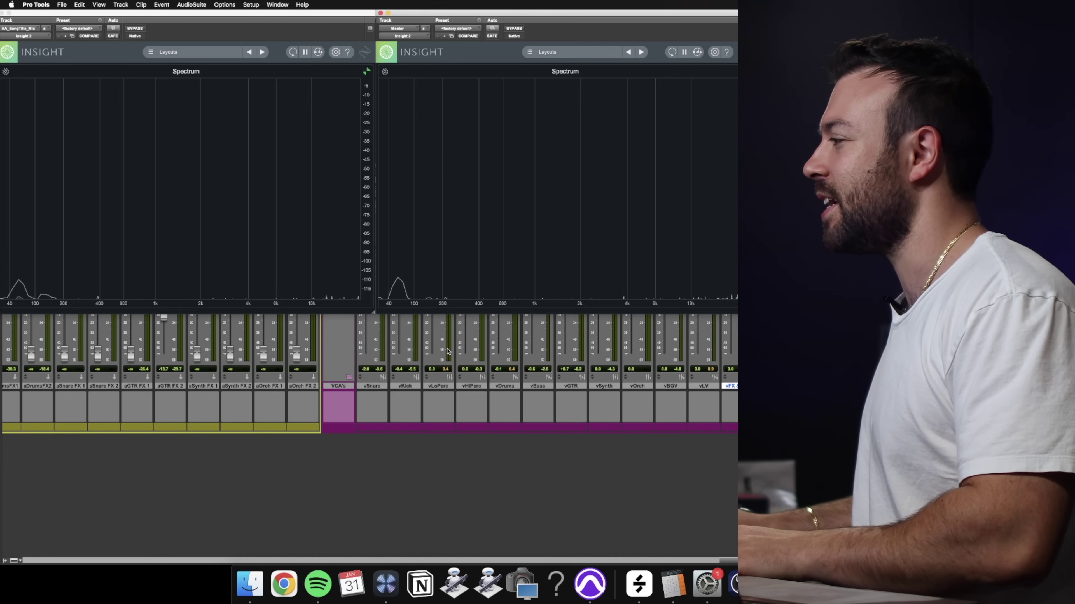
Return to the Edit window and move both Insight windows below the Kick 1 track so the drum tracks stay visible.
click(514, 431)
scroll(529, 457, left, 15)
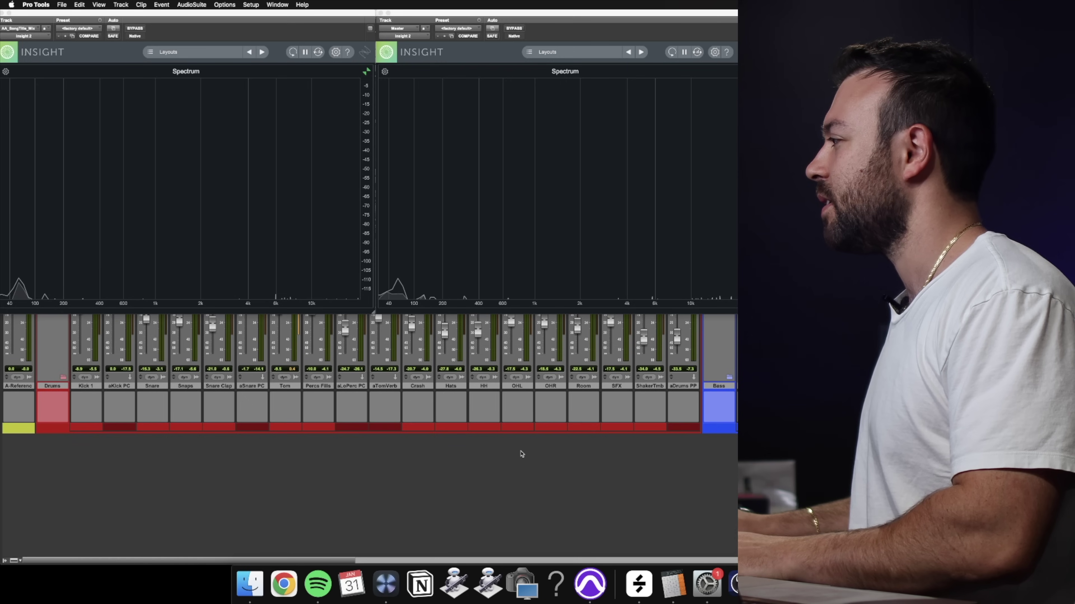
key(super+equal)
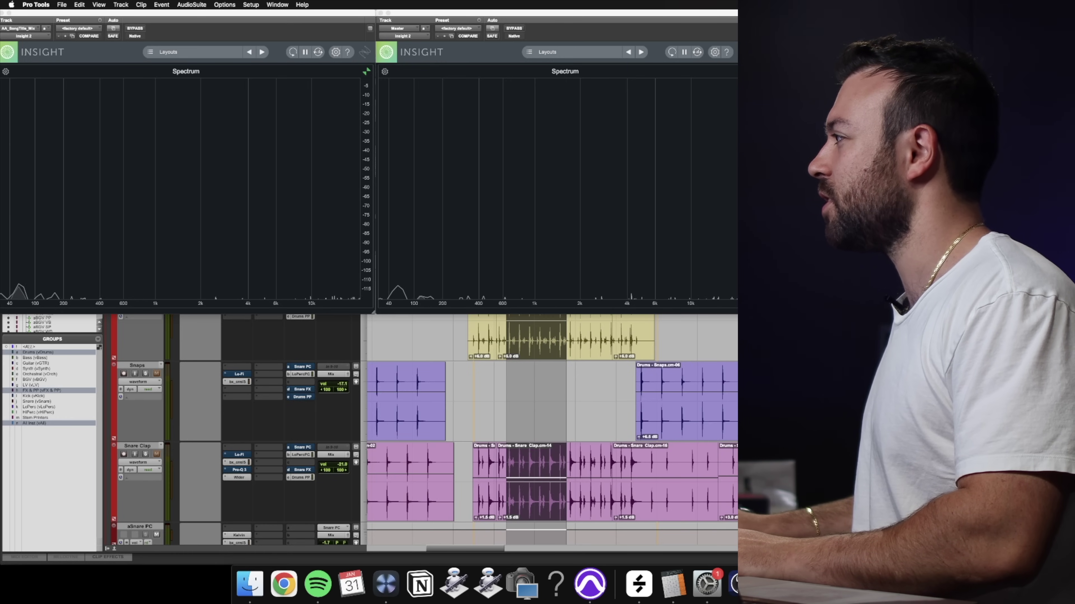
drag(447, 28, 523, 274)
drag(306, 12, 378, 259)
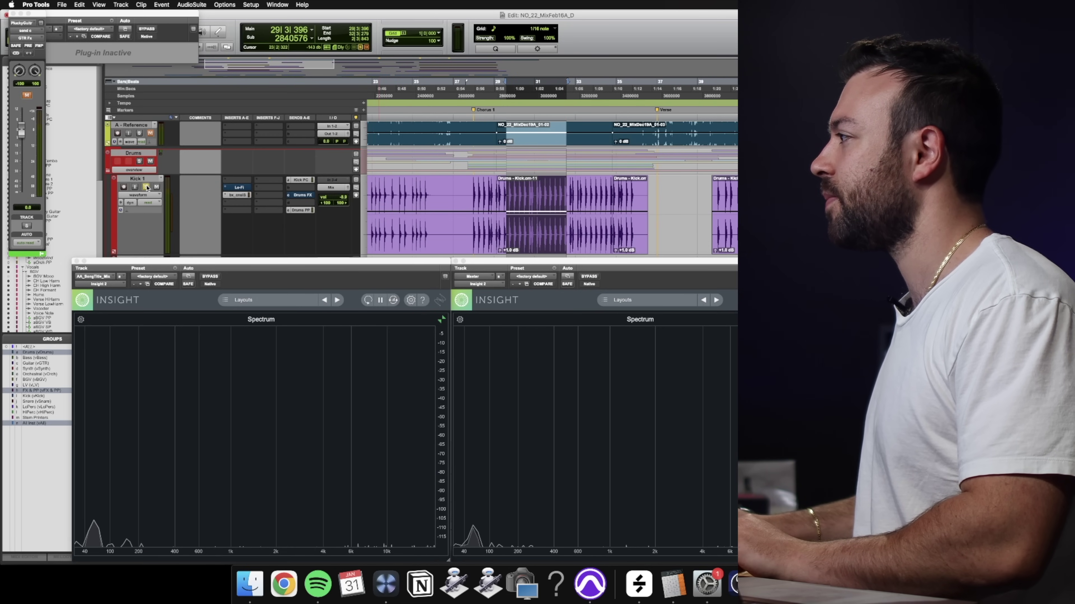
Play the soloed Kick 1 over the selected Chorus 1 section and compare its low-end spectrum in both Insight windows.
key(space)
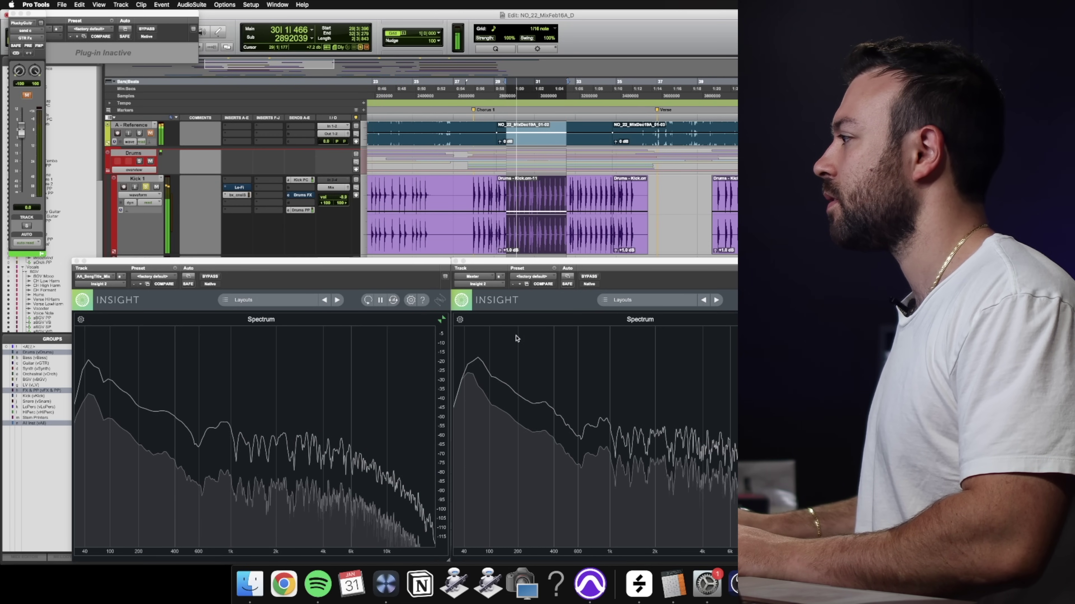
mouse_move(469, 381)
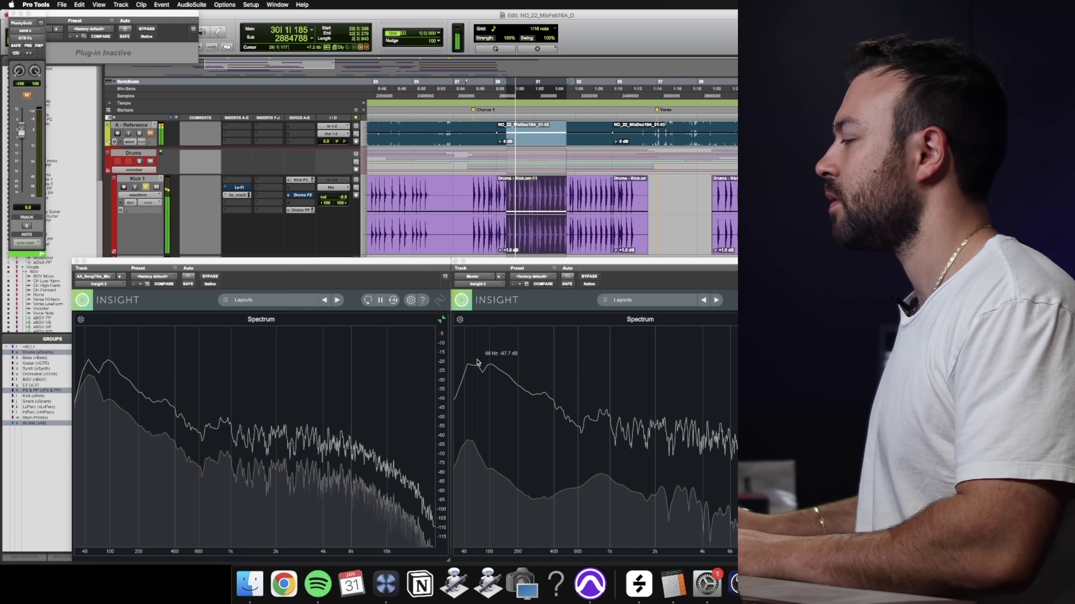
key(space)
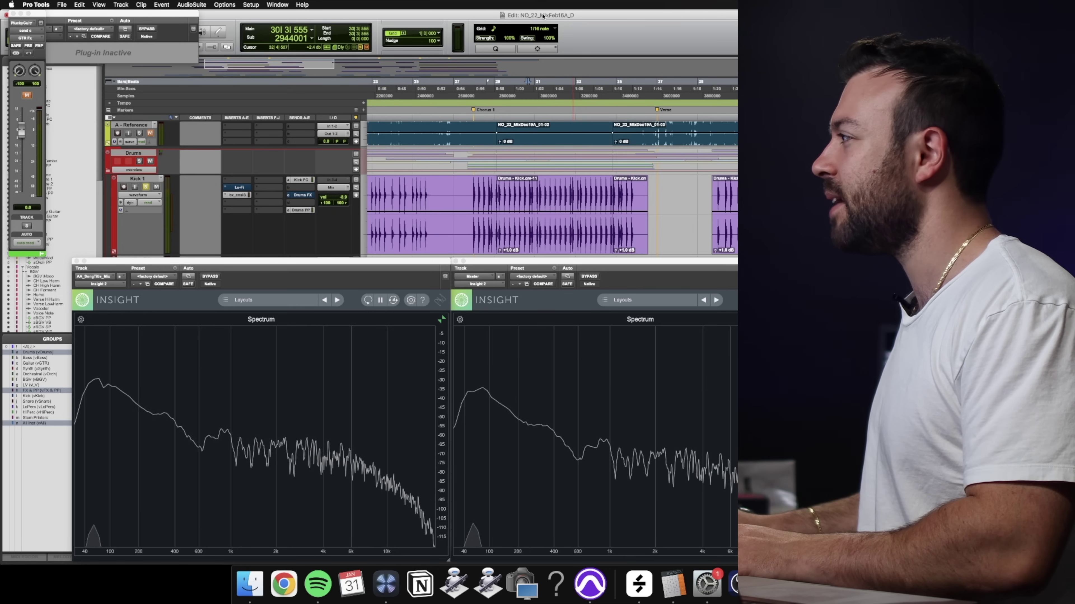
Solo Bass Core 1 and play it over Chorus 1 to compare its low-end spectrum in both Insight windows.
scroll(459, 189, down, 15)
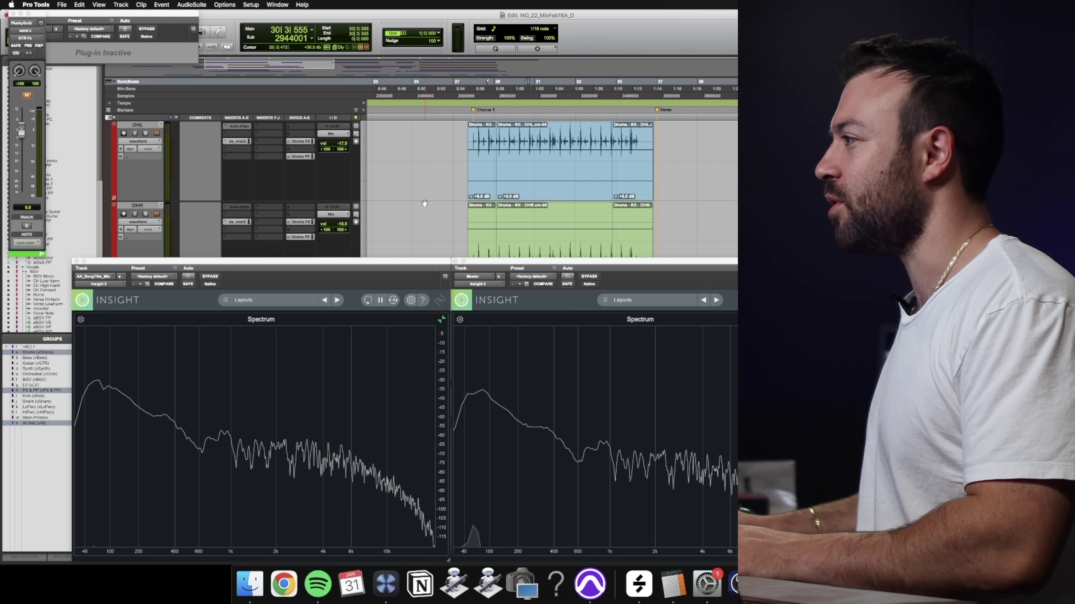
scroll(424, 202, up, 1)
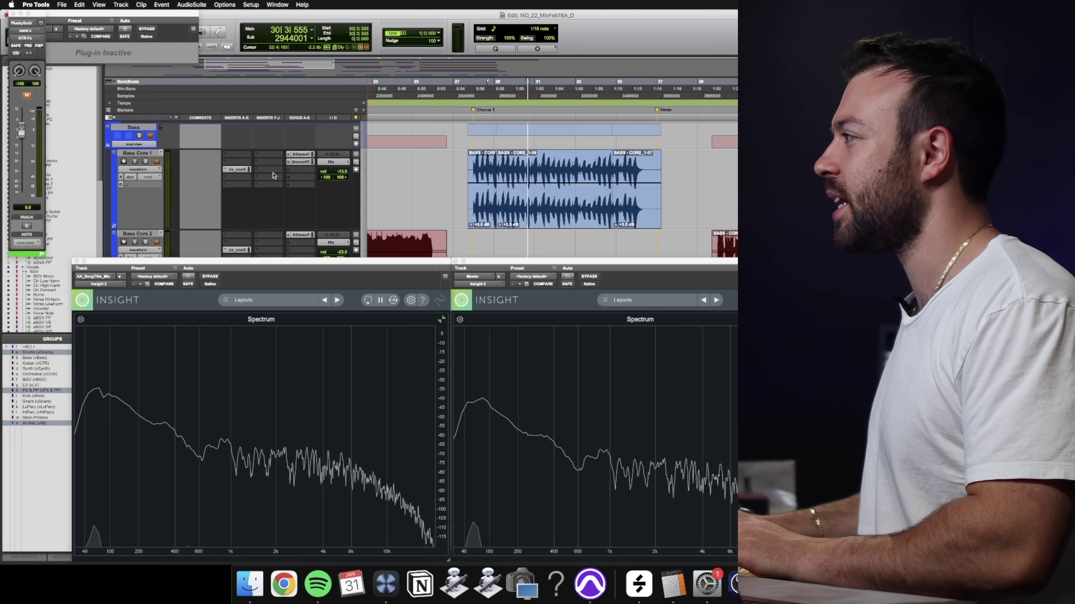
click(145, 161)
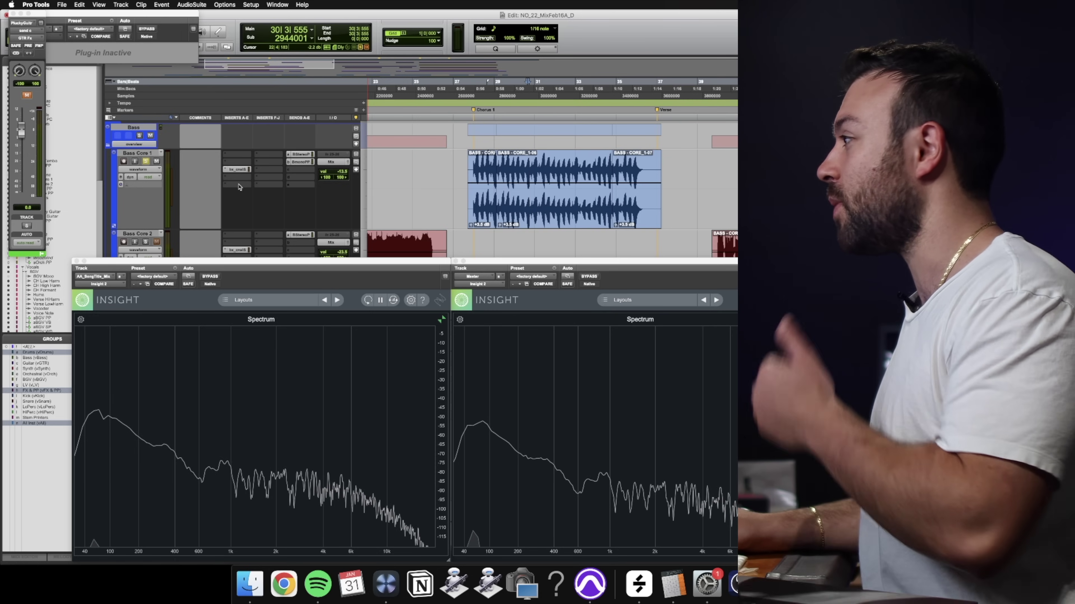
click(492, 85)
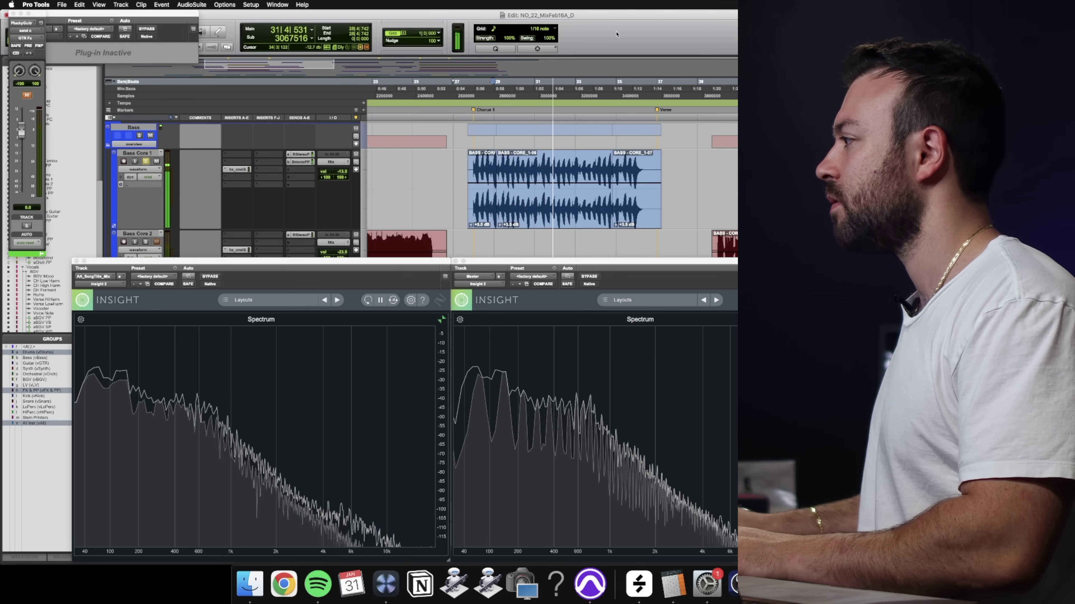
key(space)
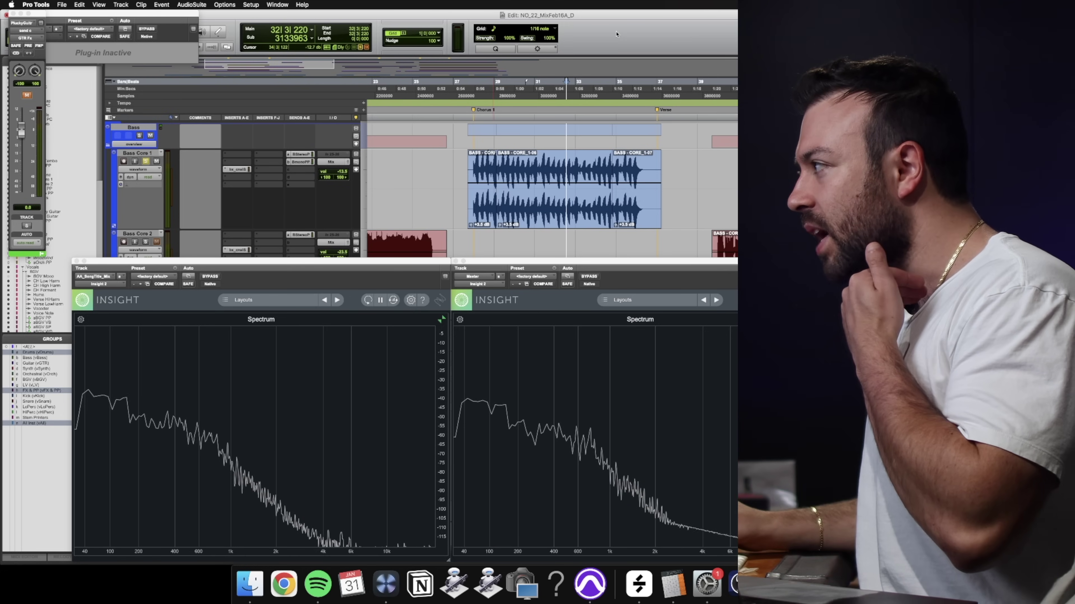
Look through the vocal, effects and VCA master tracks in the Mix window.
key(super+equal)
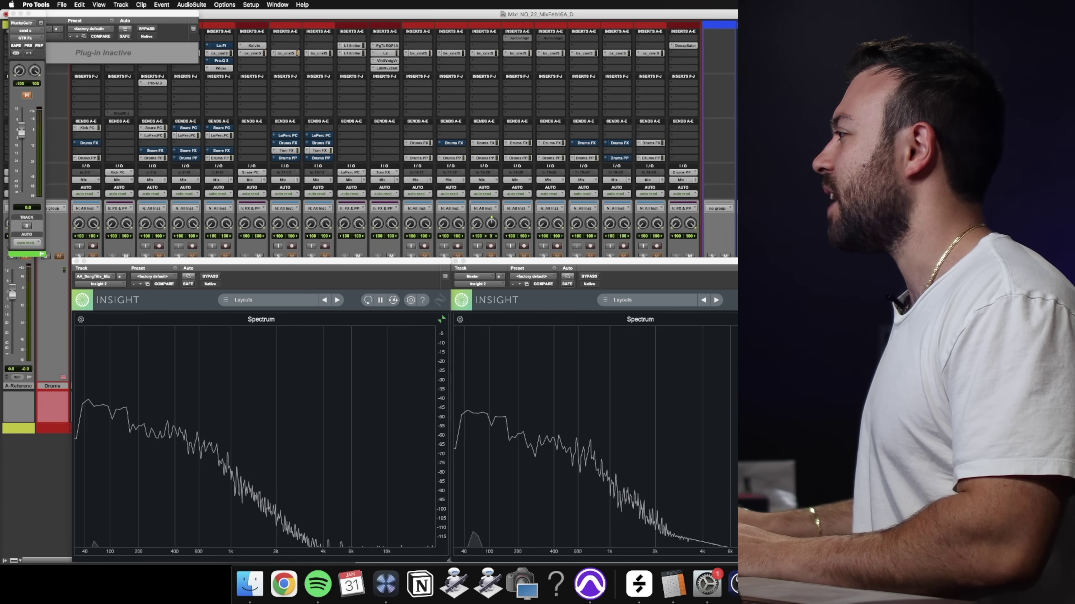
scroll(368, 139, right, 15)
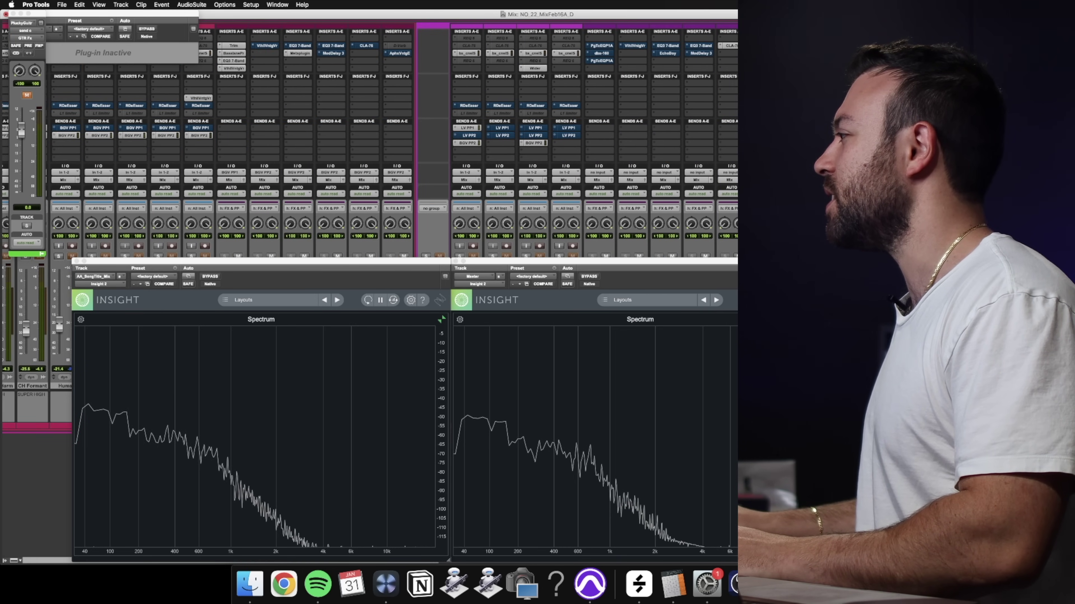
scroll(368, 140, right, 15)
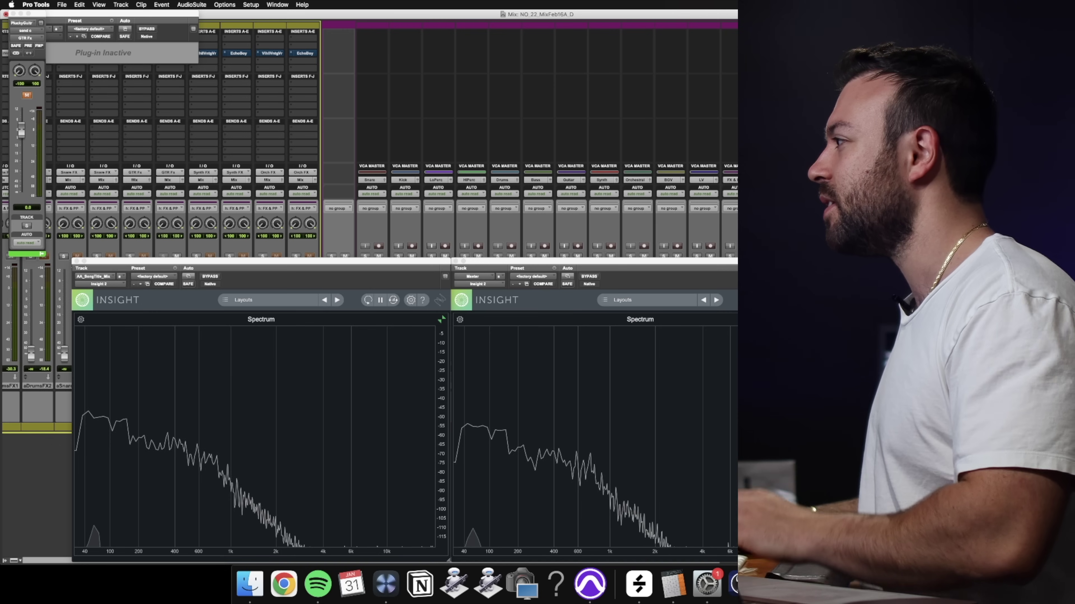
scroll(368, 139, left, 5)
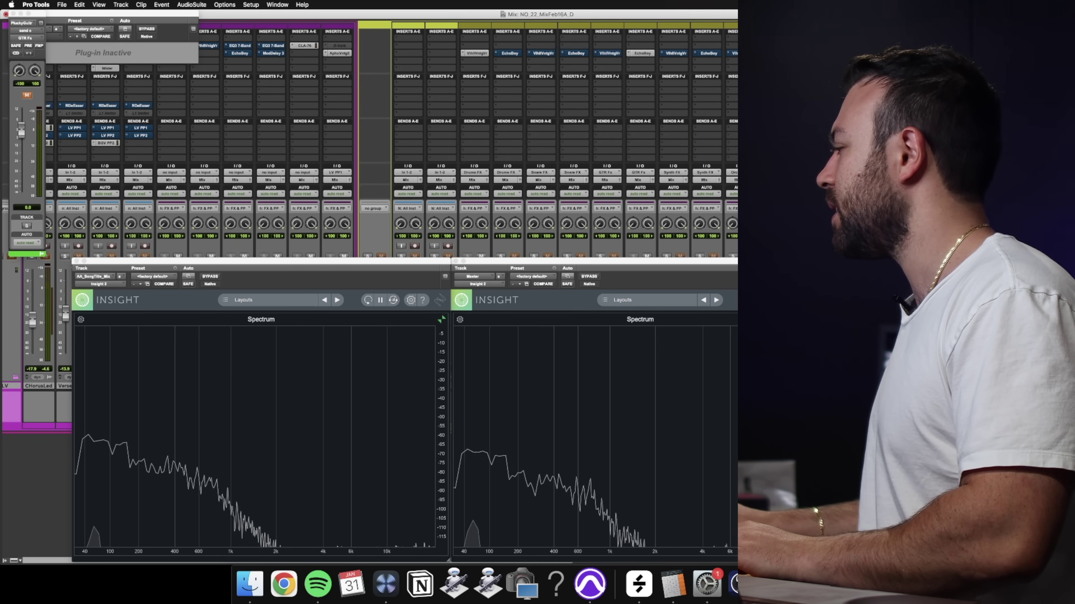
scroll(368, 139, right, 6)
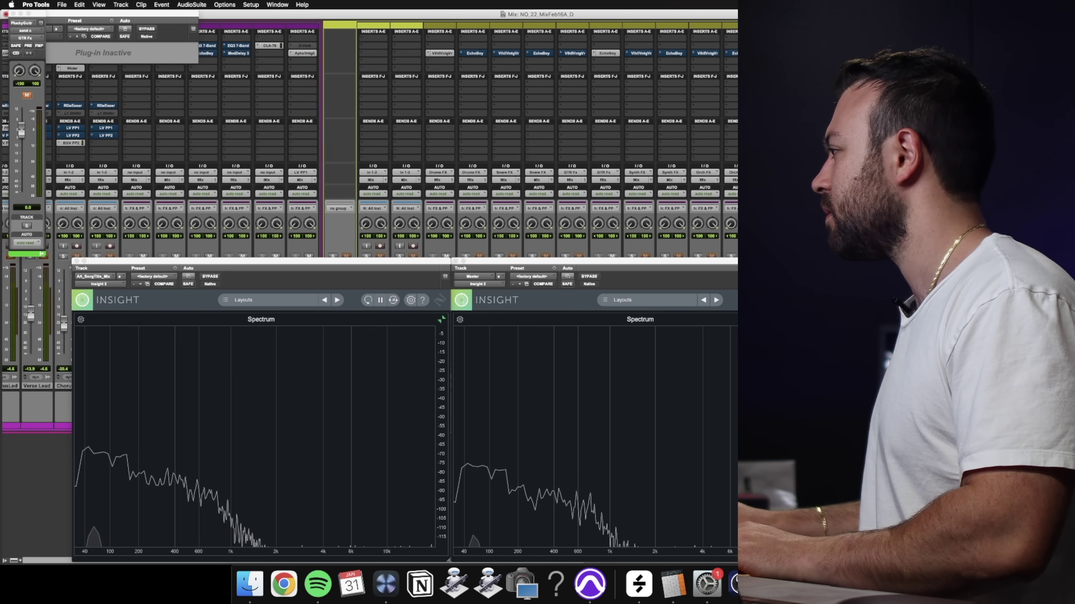
scroll(465, 140, right, 1)
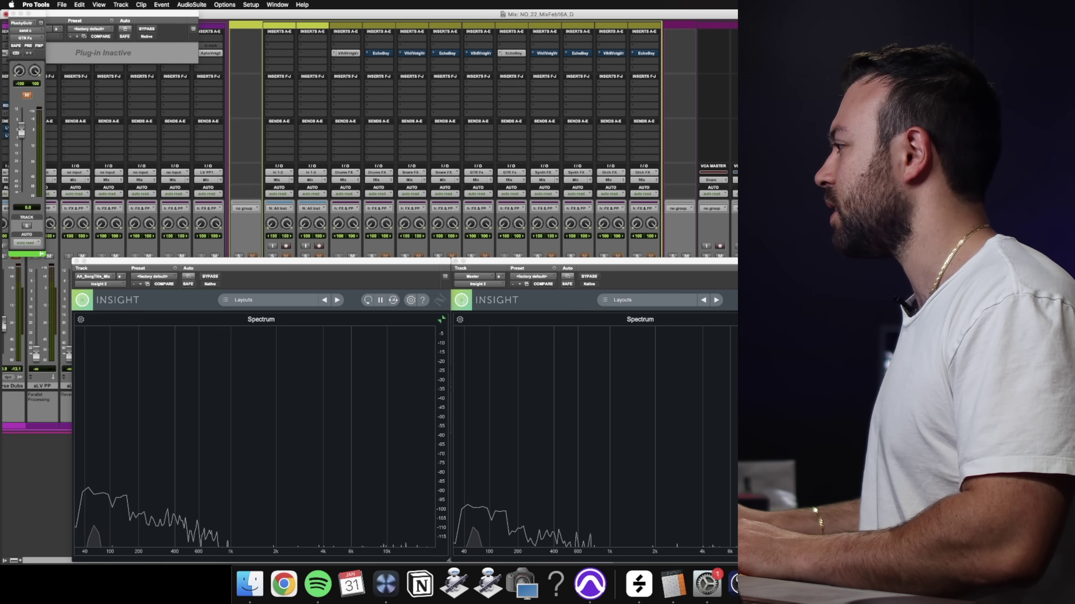
Locate the soloed Chorus Lead track in the Mix window and examine its playback spectrum in Insight, returning to the Edit window.
key(super+equal)
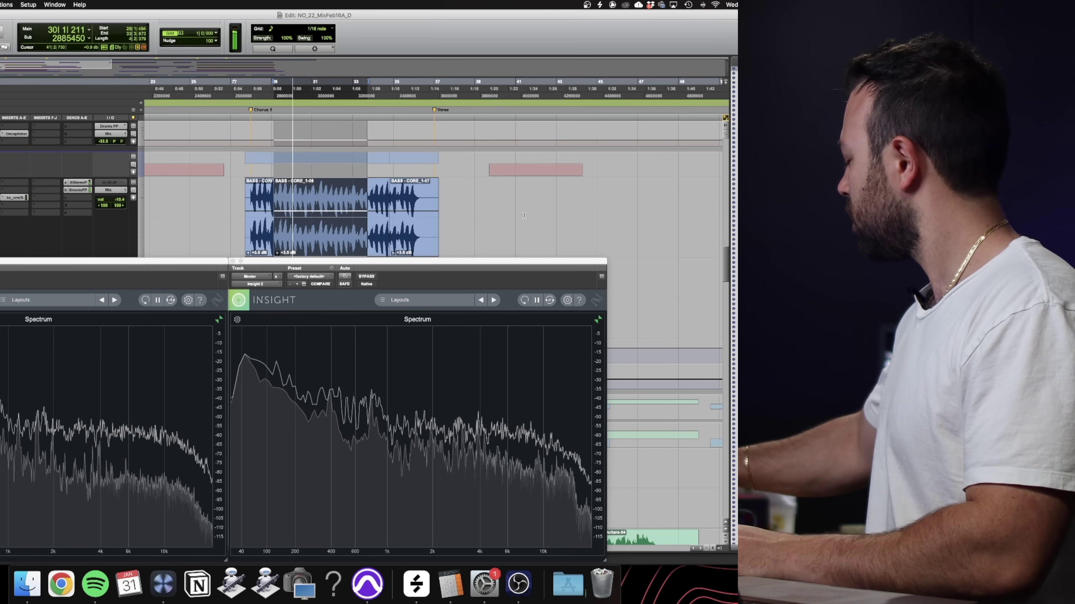
key(super+equal)
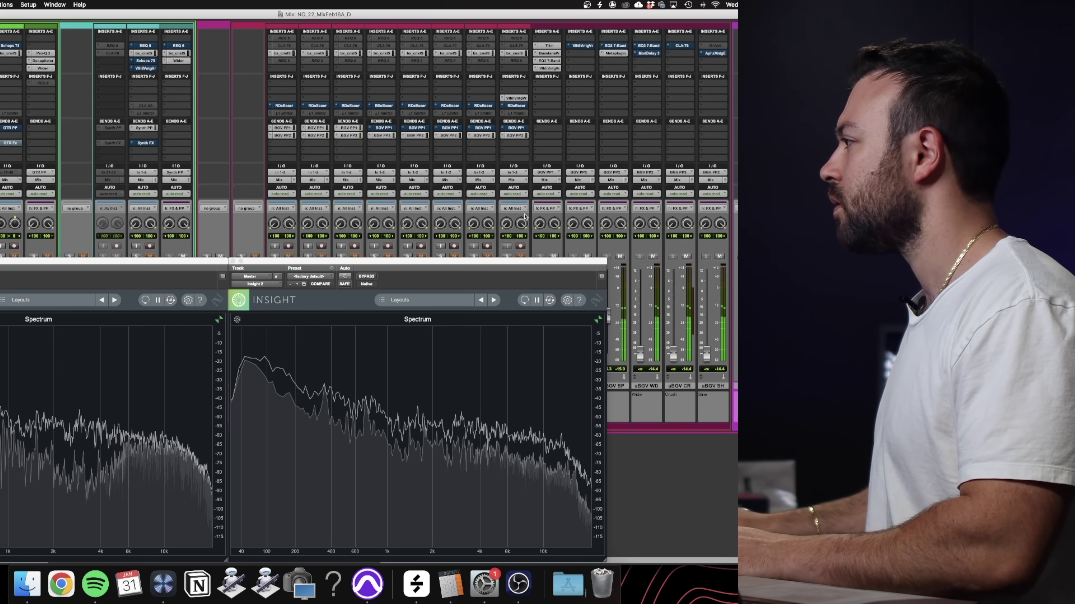
scroll(596, 215, right, 5)
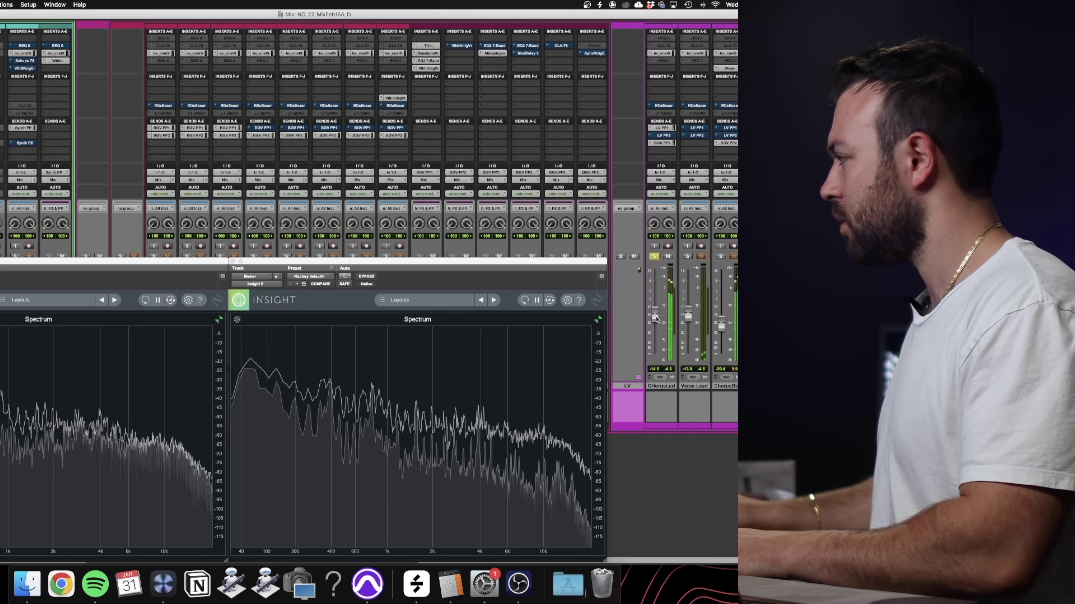
key(super+equal)
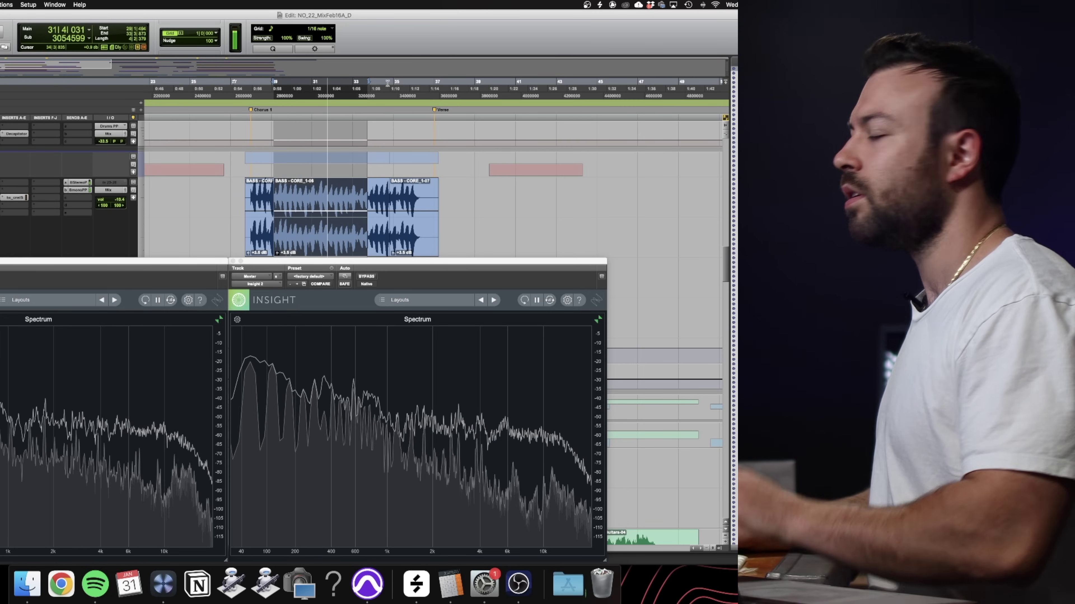
click(248, 82)
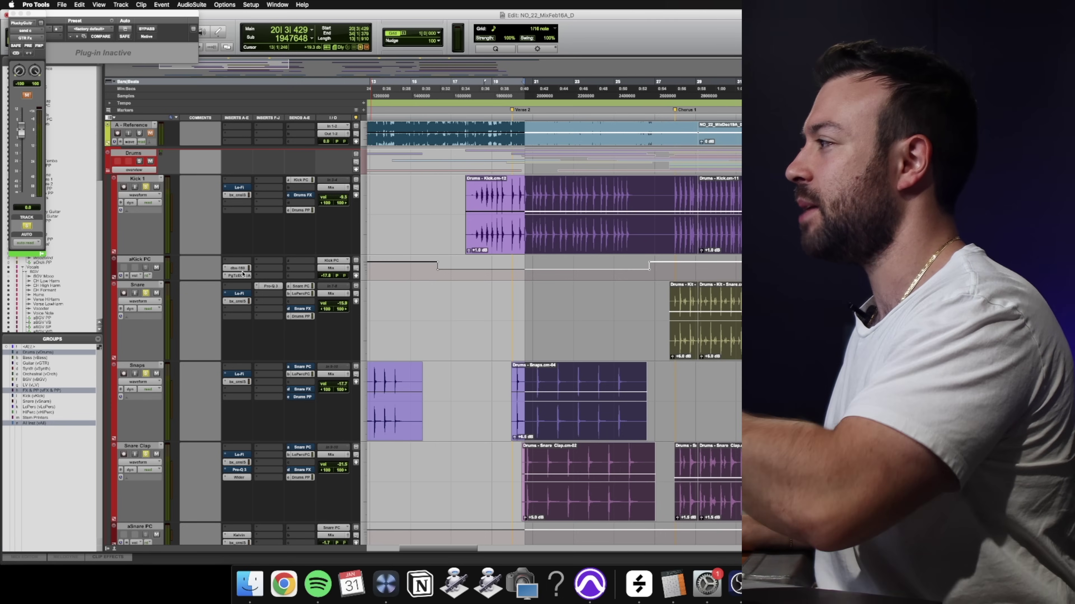
Increase the aKick PC track's height and solo Kick 1 for playback.
key(ctrl+Up)
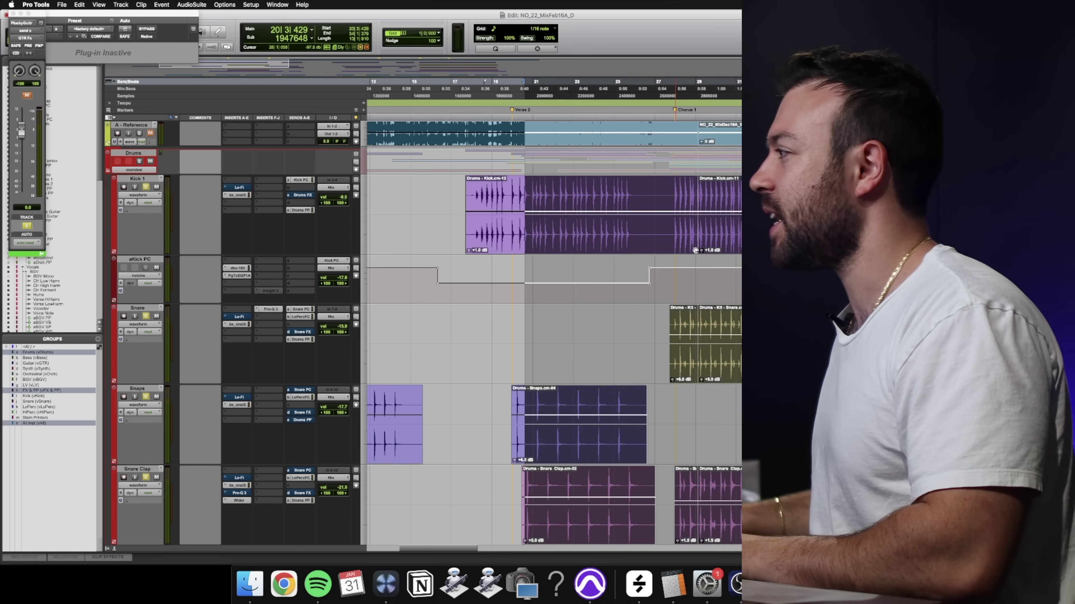
super+click(146, 187)
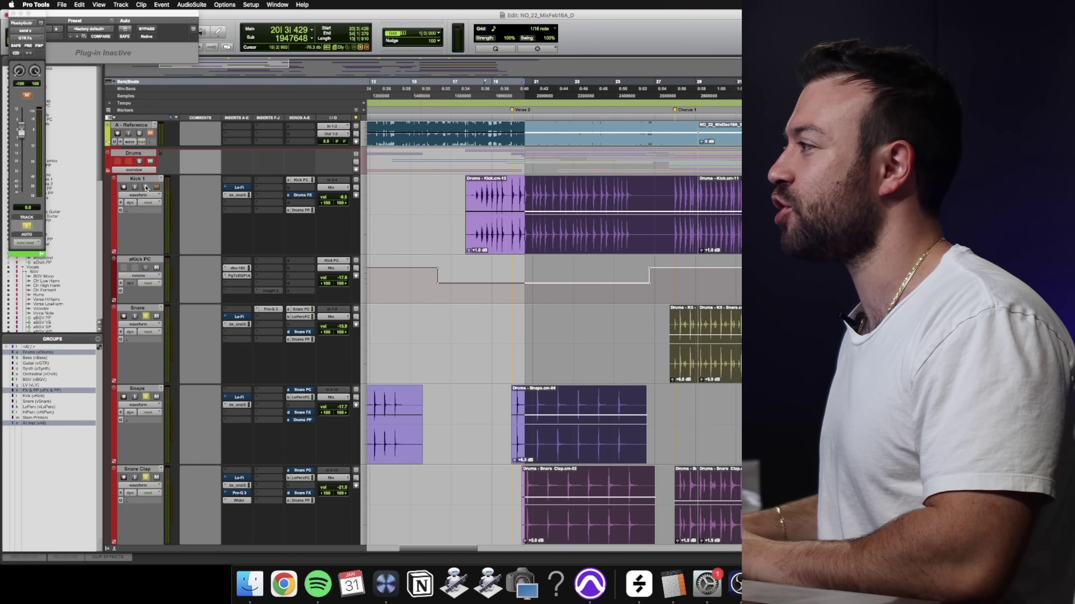
click(558, 90)
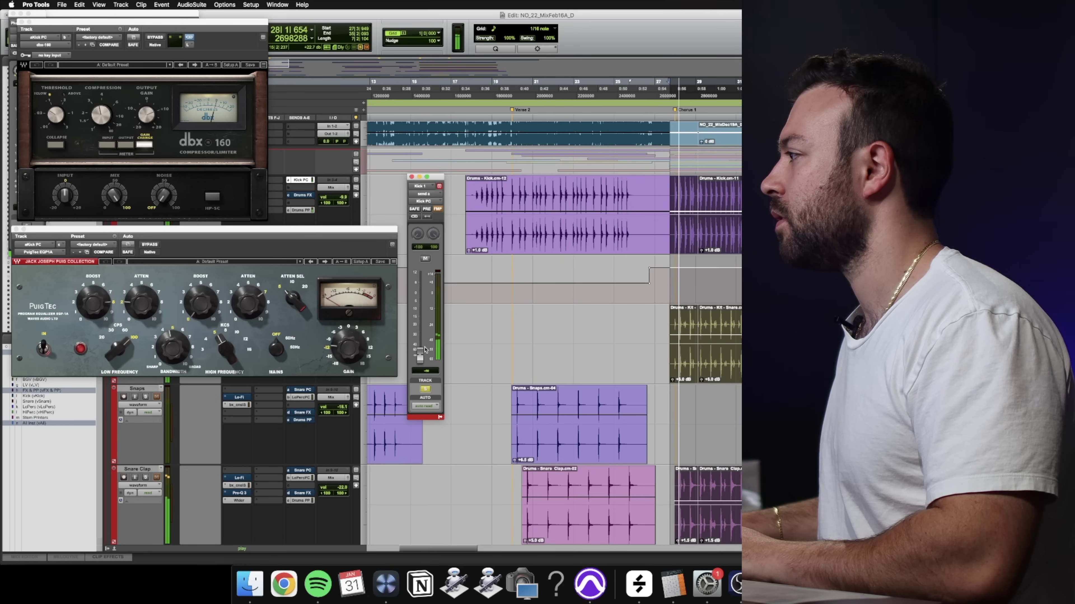
Raise the level of Kick 1's Kick PC send during playback and toggle the send's mute to compare the parallel compression.
drag(422, 358, 421, 338)
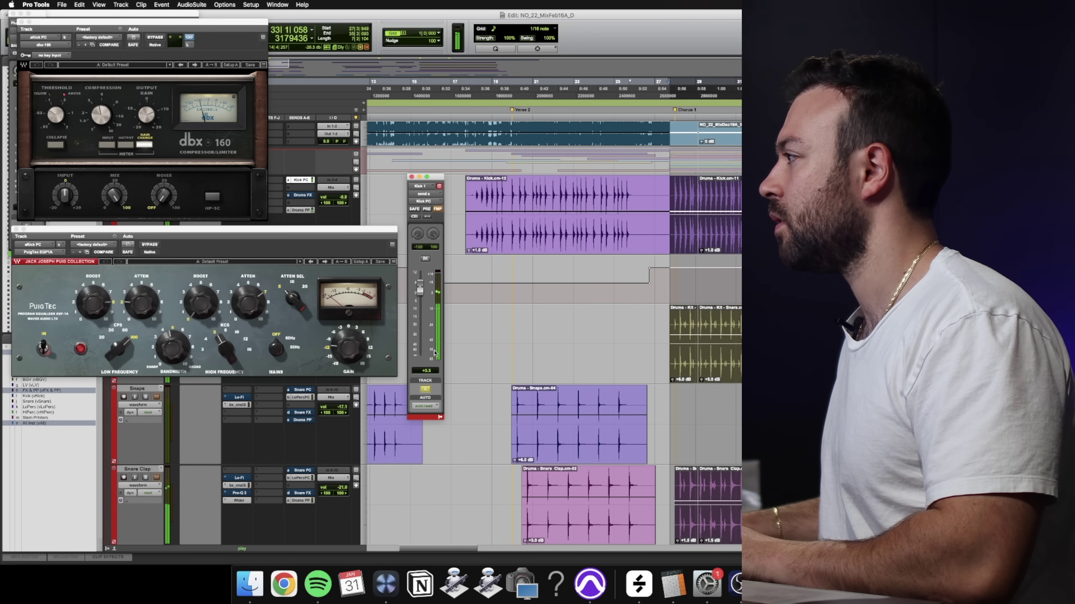
click(426, 258)
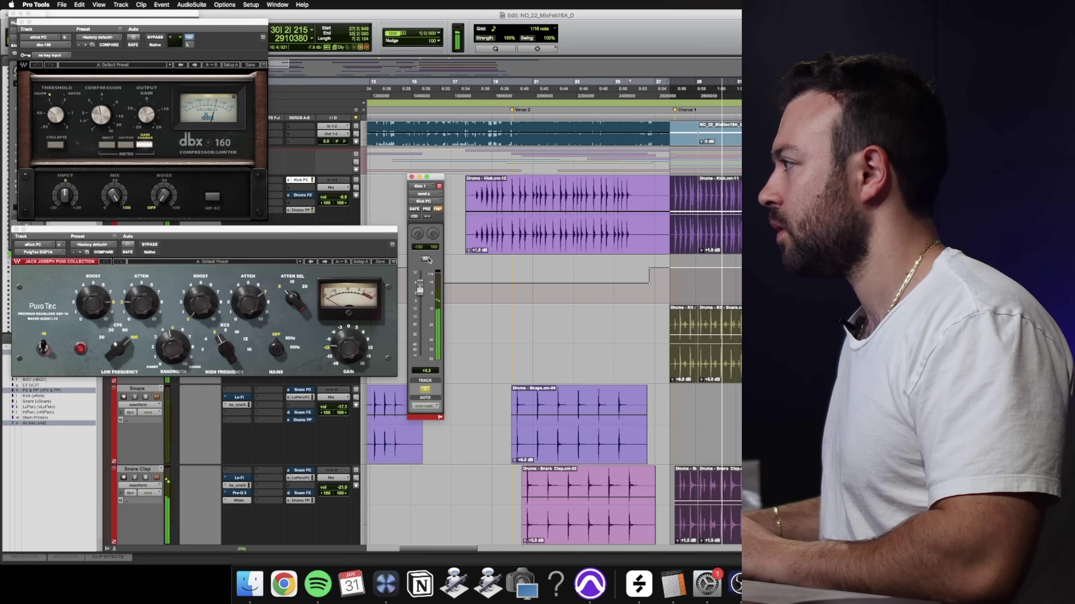
click(427, 258)
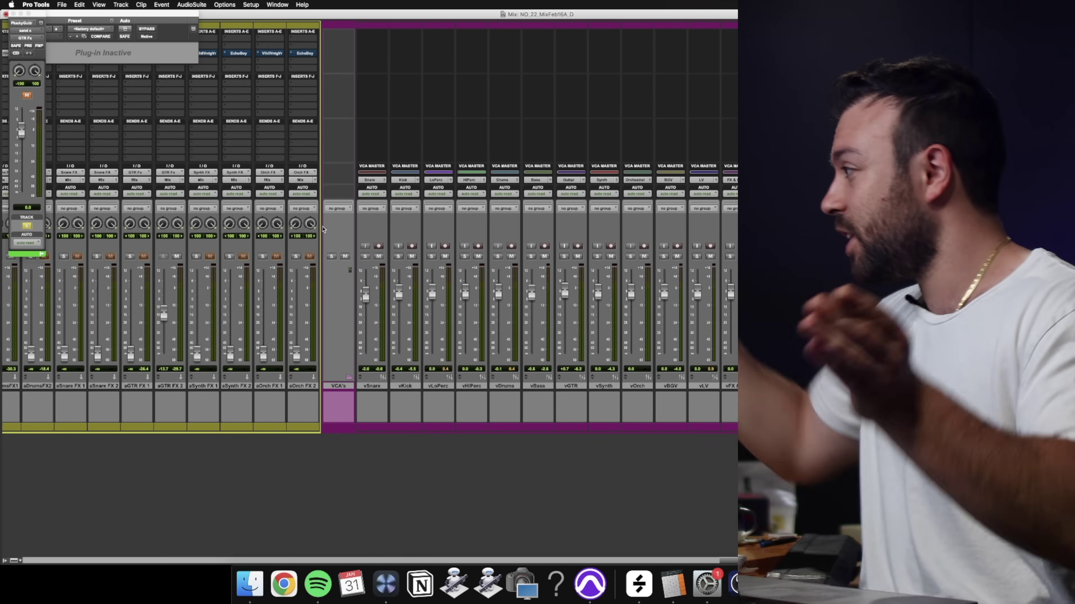
Review the member tracks of the FX & PP group in its Modify Groups settings and close them without changes.
key(super+equal)
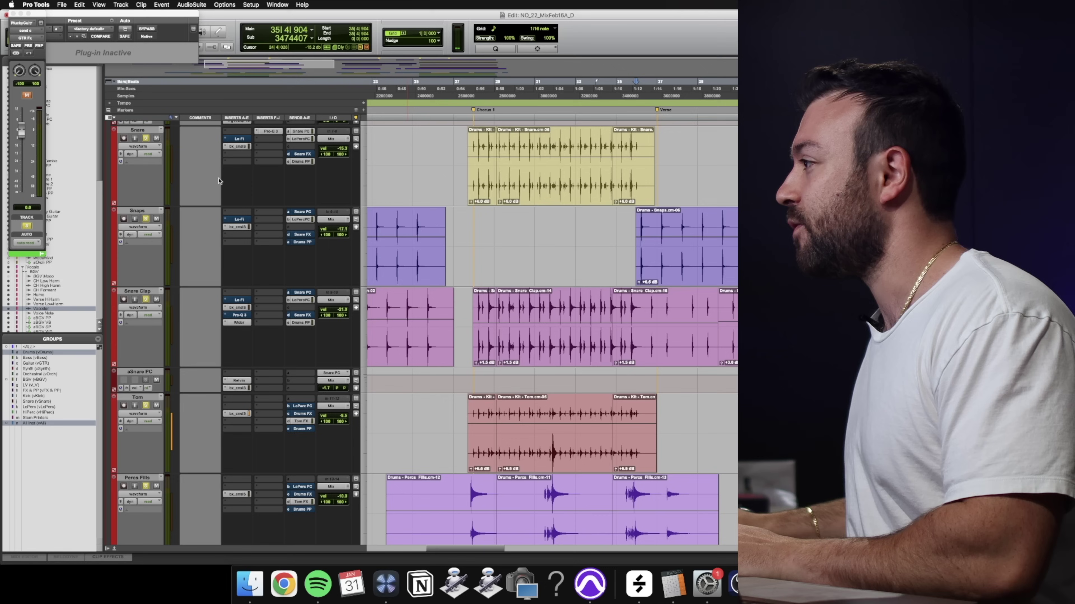
right_click(55, 392)
click(50, 398)
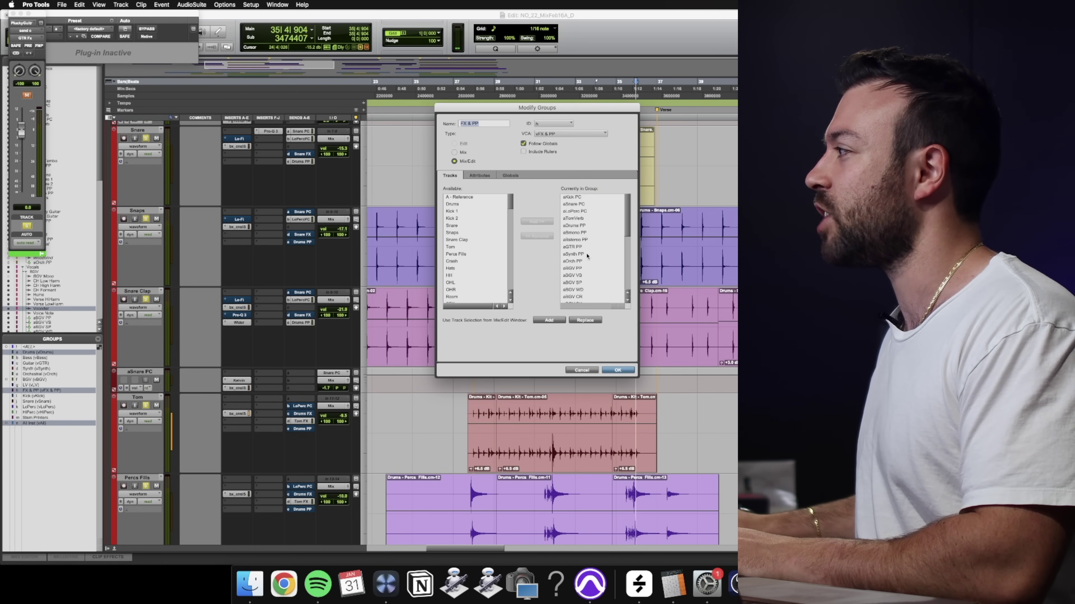
scroll(587, 256, down, 5)
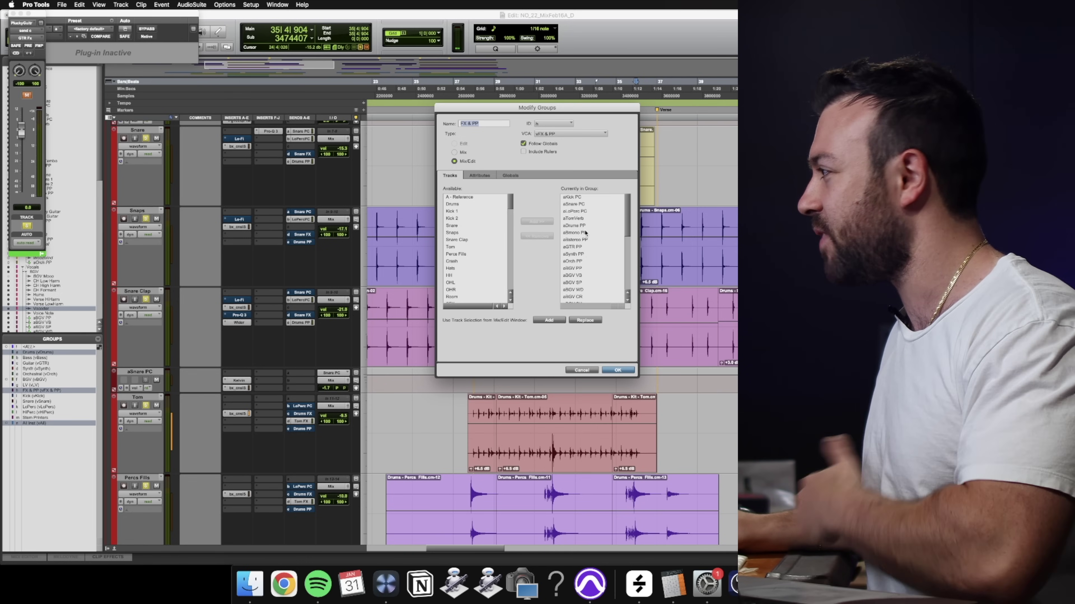
click(586, 371)
Lower the vFX & PP VCA master fader in the Mix window to about -29.7 dB.
key(super+equal)
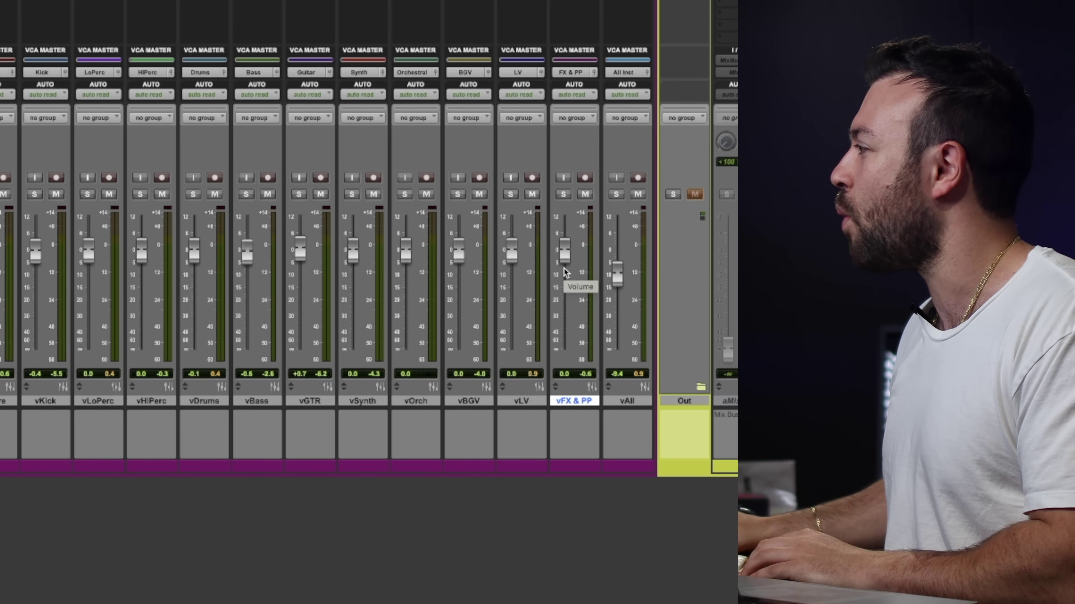
drag(565, 253, 584, 343)
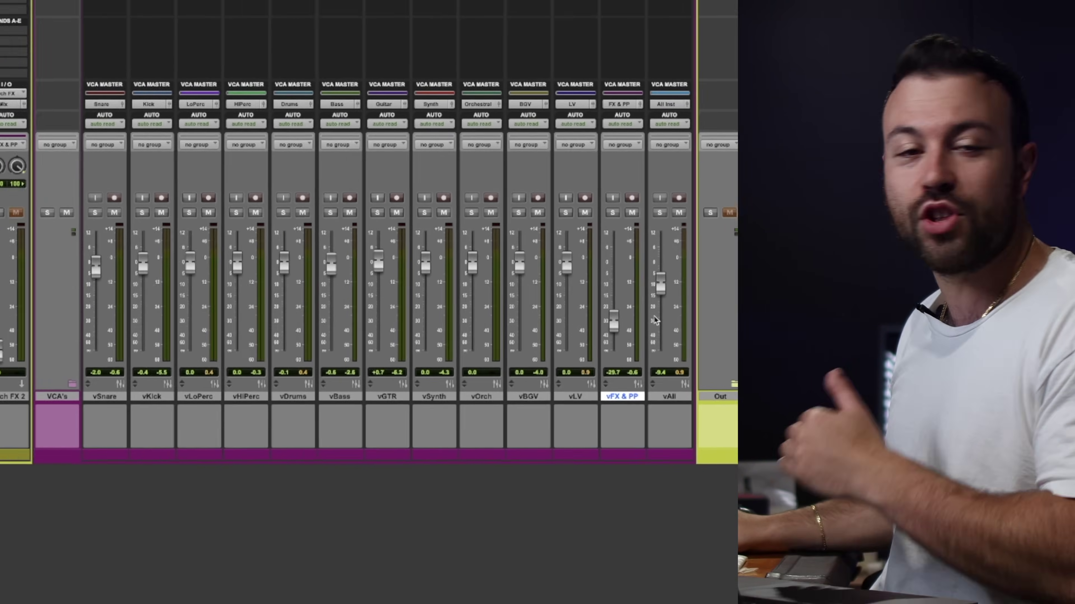